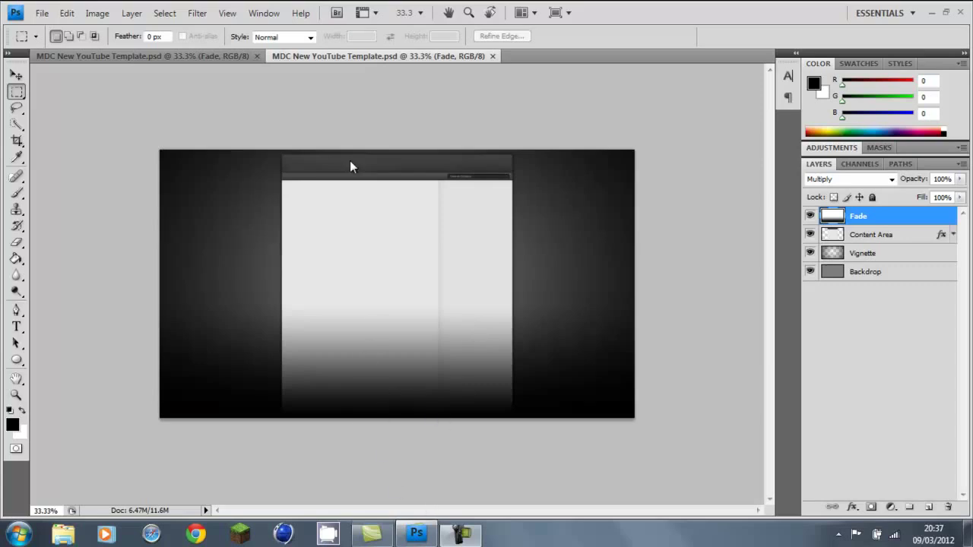
- Close the duplicate copy of the YouTube template and fit the remaining document to the screen
{"action": "left_click", "coordinate": [244, 55]}
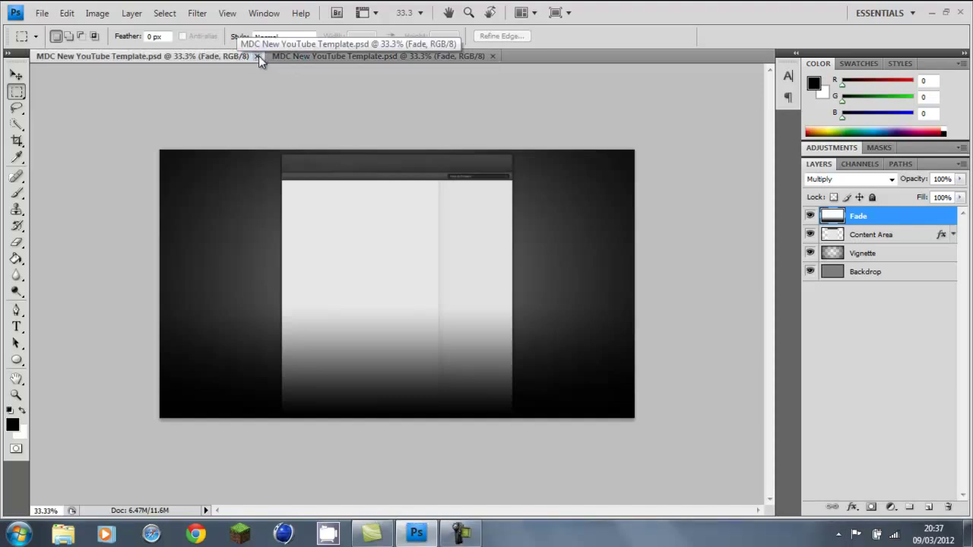
{"action": "left_click", "coordinate": [258, 56]}
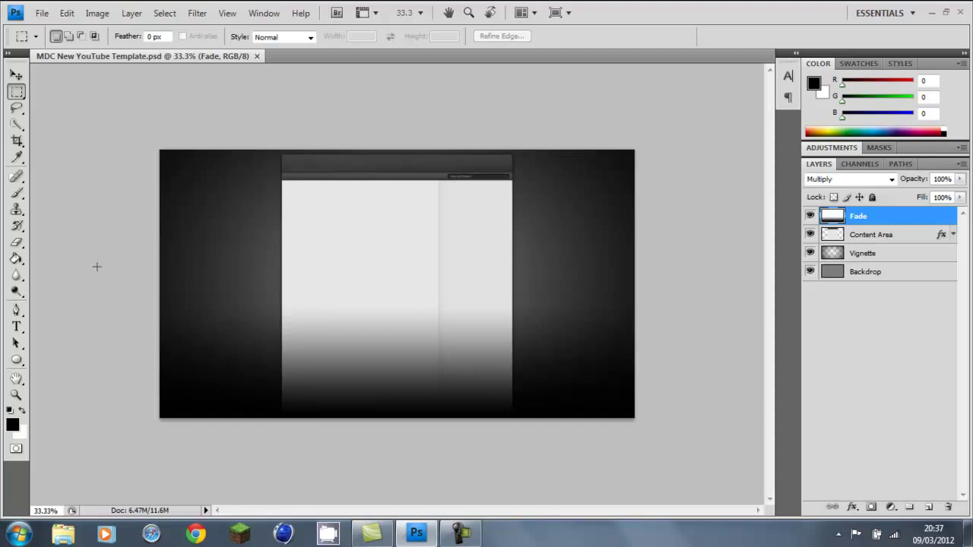
{"action": "left_click", "coordinate": [13, 398]}
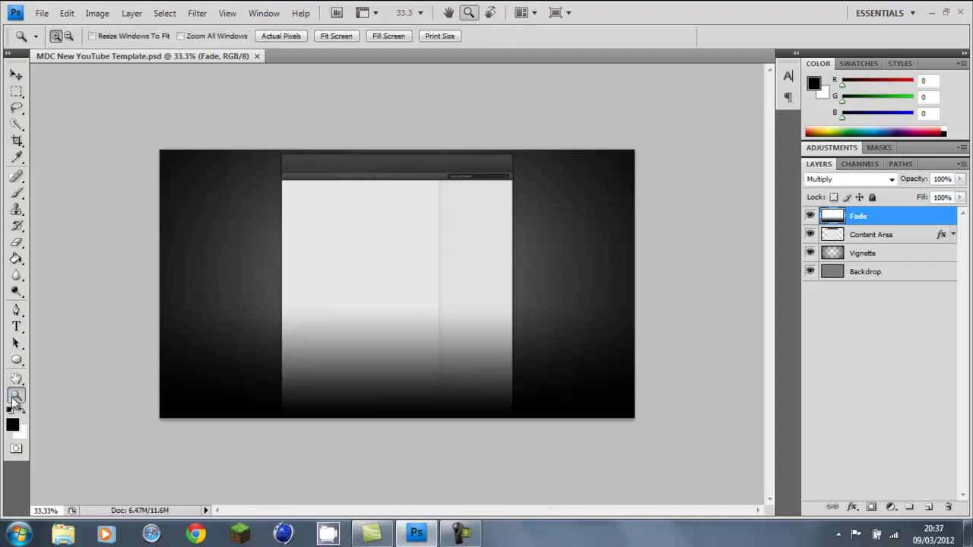
{"action": "left_click", "coordinate": [337, 34]}
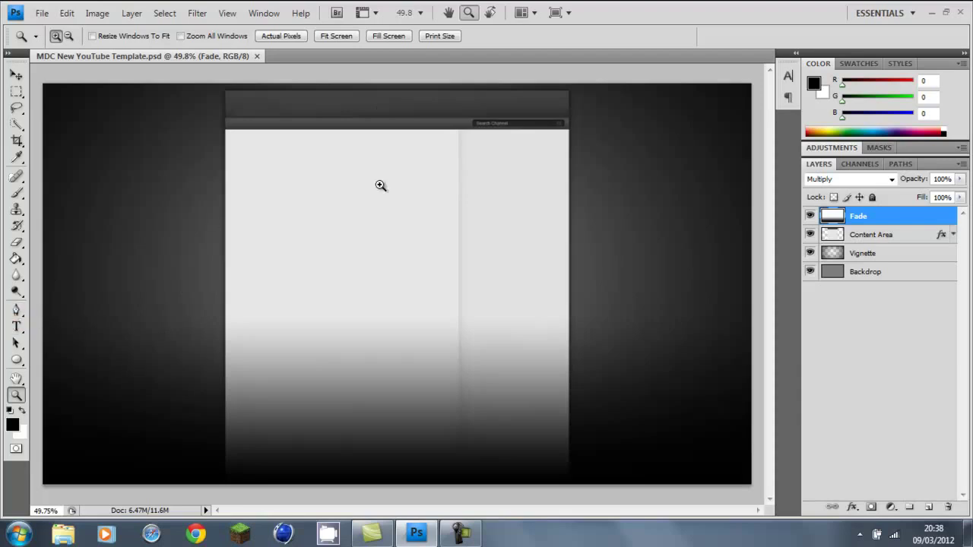
- Add the text "WIND" on the dark backdrop to the left of the content area
{"action": "left_click", "coordinate": [16, 329]}
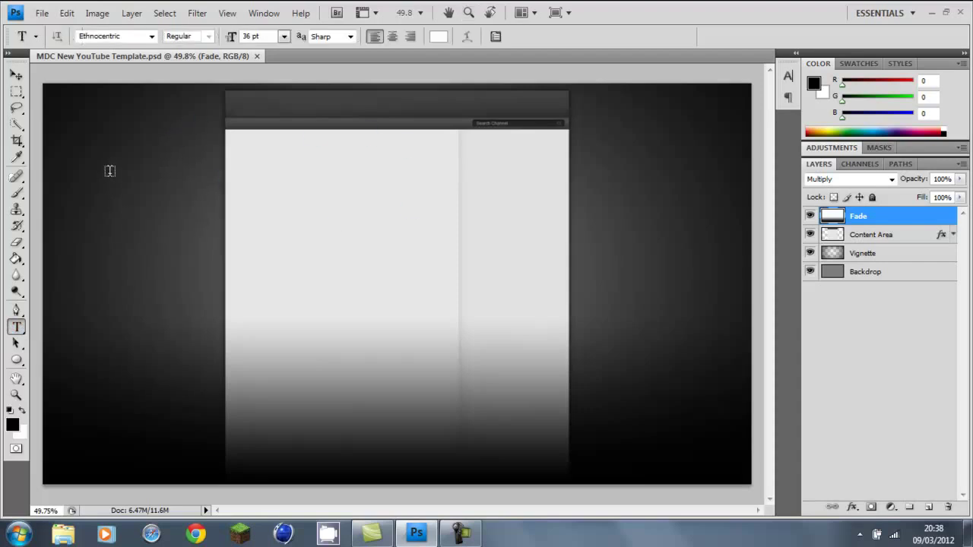
{"action": "left_click", "coordinate": [83, 193]}
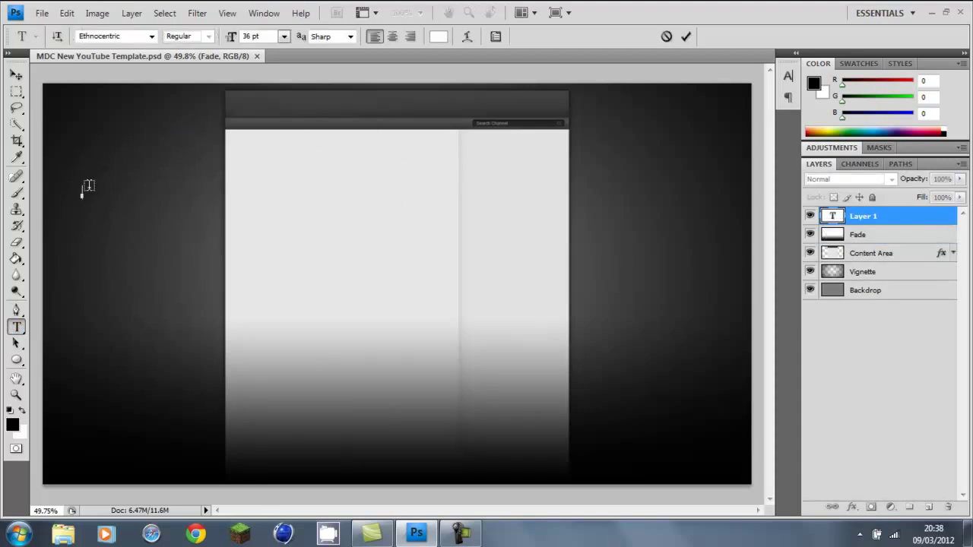
{"action": "type", "text": "WIND"}
- Try the fonts inner city, MingLiU-ExtB and RaseOne Original on the whole WIND text
{"action": "key", "text": "ctrl+a"}
{"action": "left_click", "coordinate": [133, 36]}
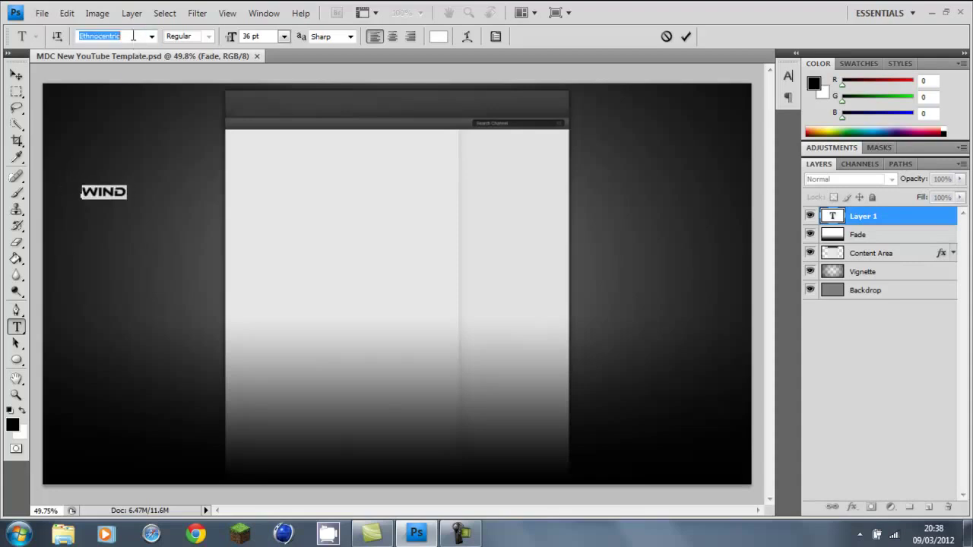
{"action": "left_click", "coordinate": [153, 36]}
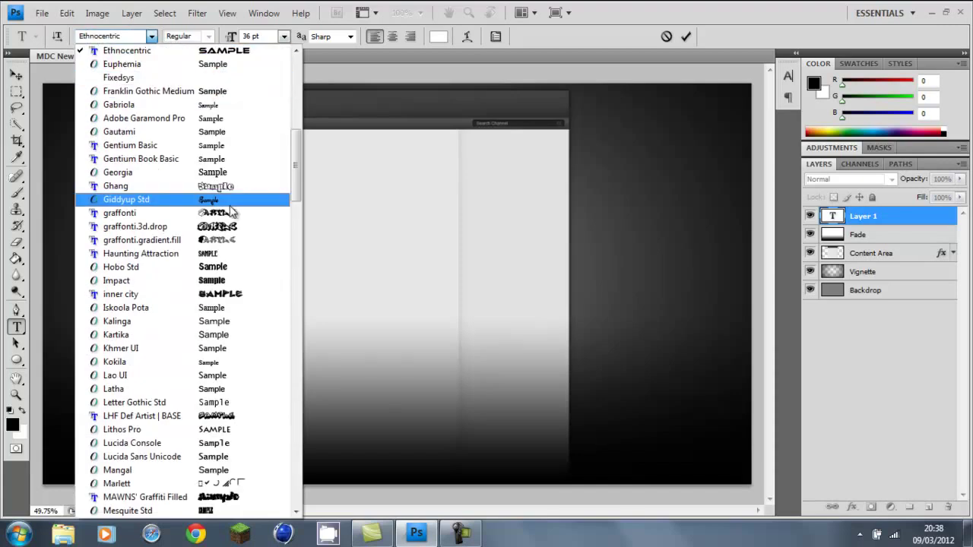
{"action": "left_click", "coordinate": [233, 296]}
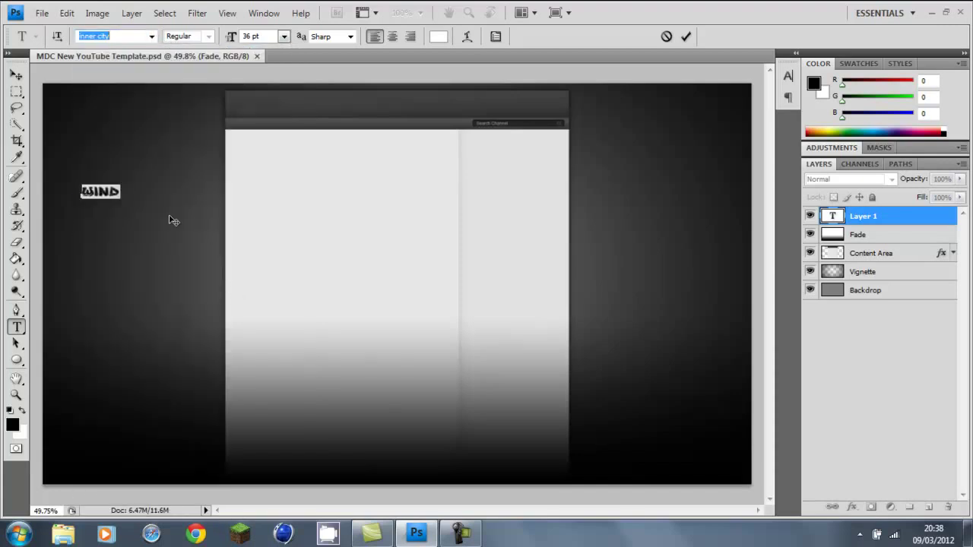
{"action": "left_click", "coordinate": [152, 37]}
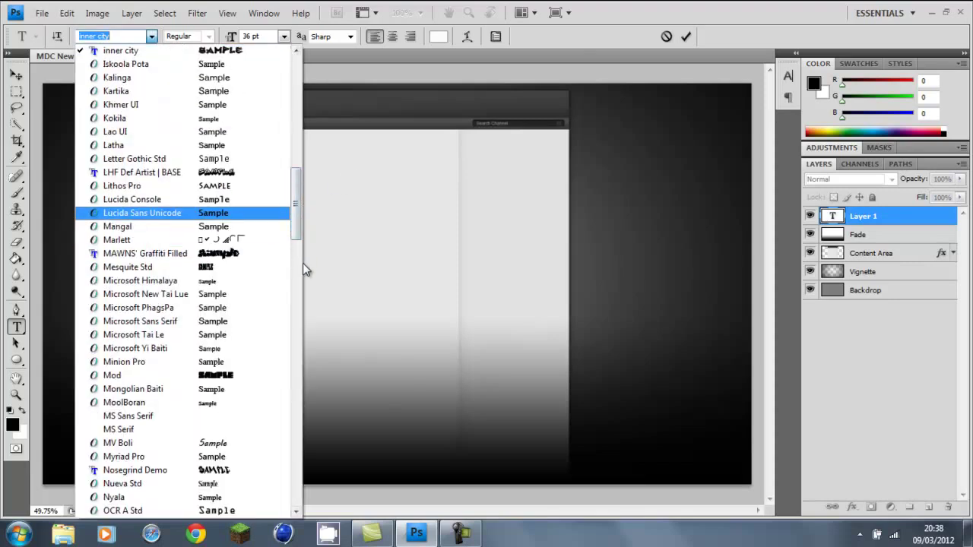
{"action": "scroll", "coordinate": [300, 266], "scroll_direction": "down", "scroll_amount": 10}
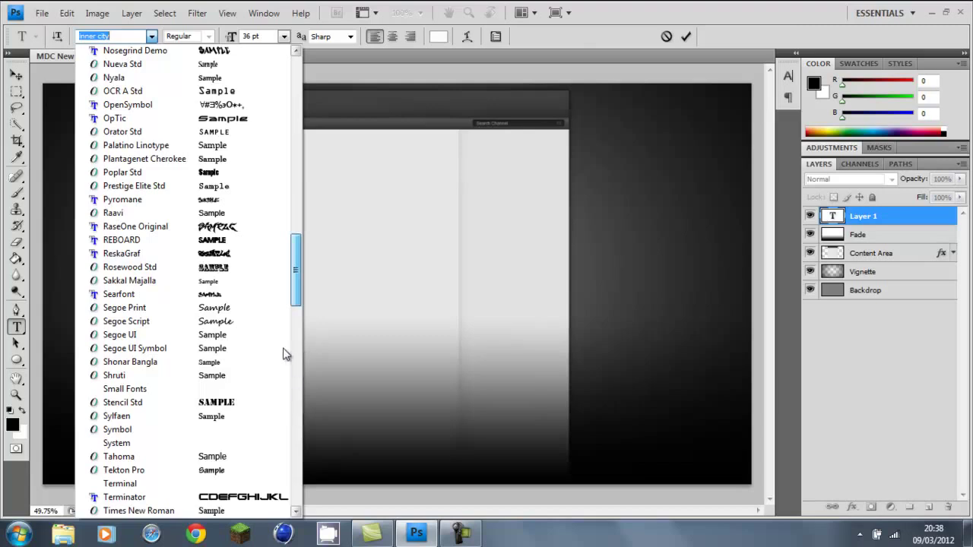
{"action": "left_click", "coordinate": [216, 231]}
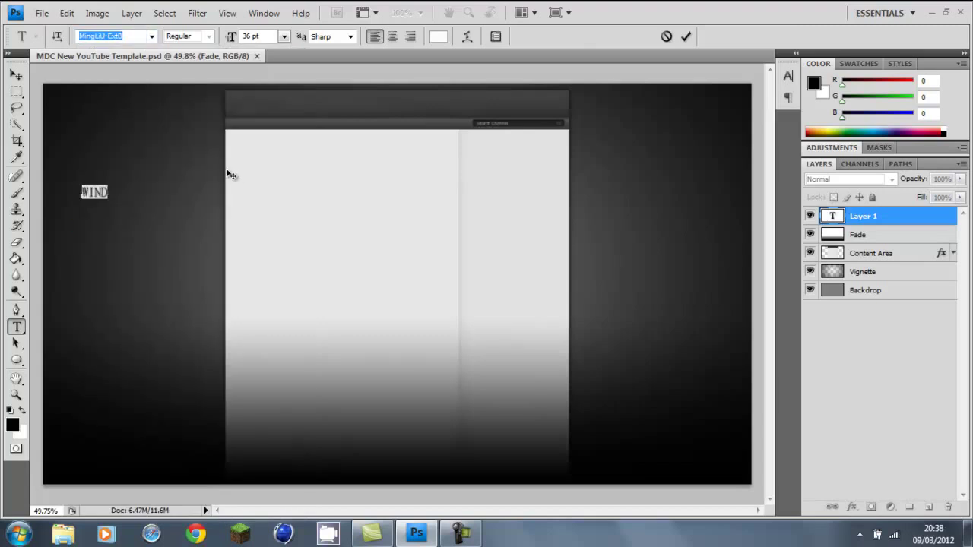
{"action": "left_click", "coordinate": [152, 37]}
{"action": "left_click_drag", "start_coordinate": [295, 95], "coordinate": [294, 260]}
{"action": "left_click", "coordinate": [220, 199]}
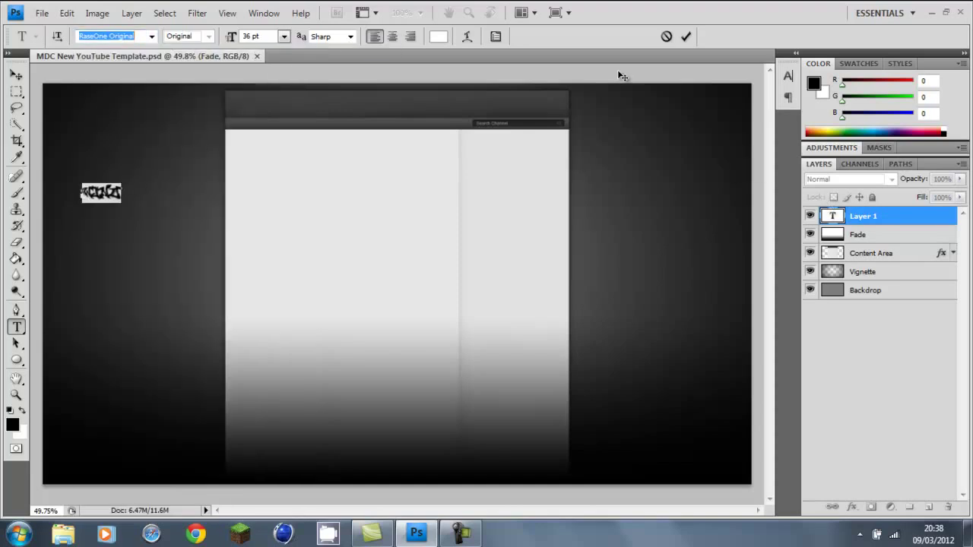
- Set the WIND text's size to 100 pt and commit the text
{"action": "left_click", "coordinate": [284, 37]}
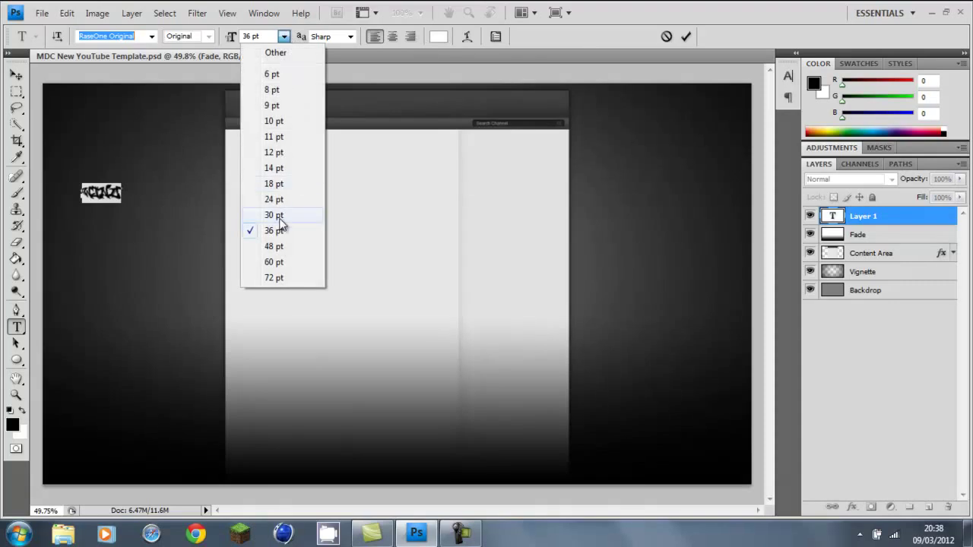
{"action": "left_click", "coordinate": [278, 277]}
{"action": "left_click", "coordinate": [262, 36]}
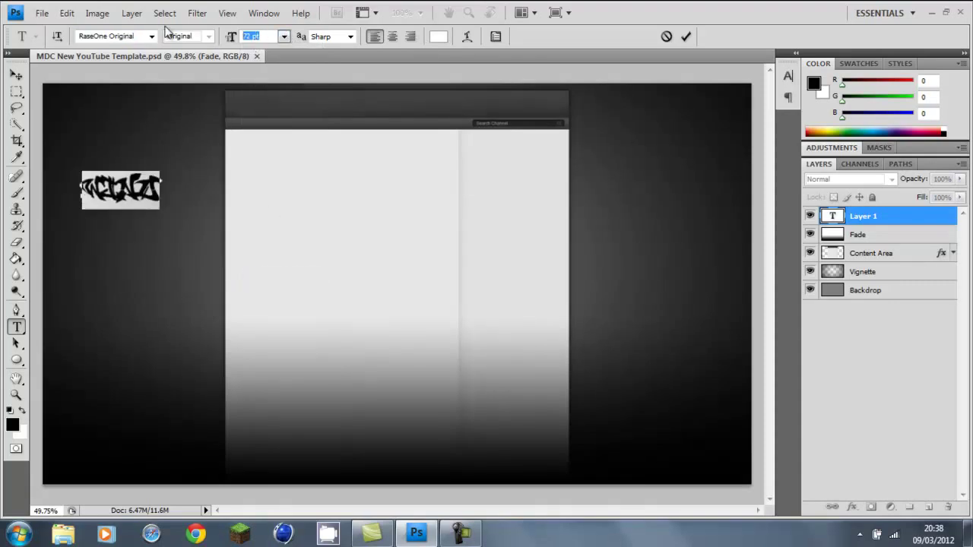
{"action": "type", "text": "10"}
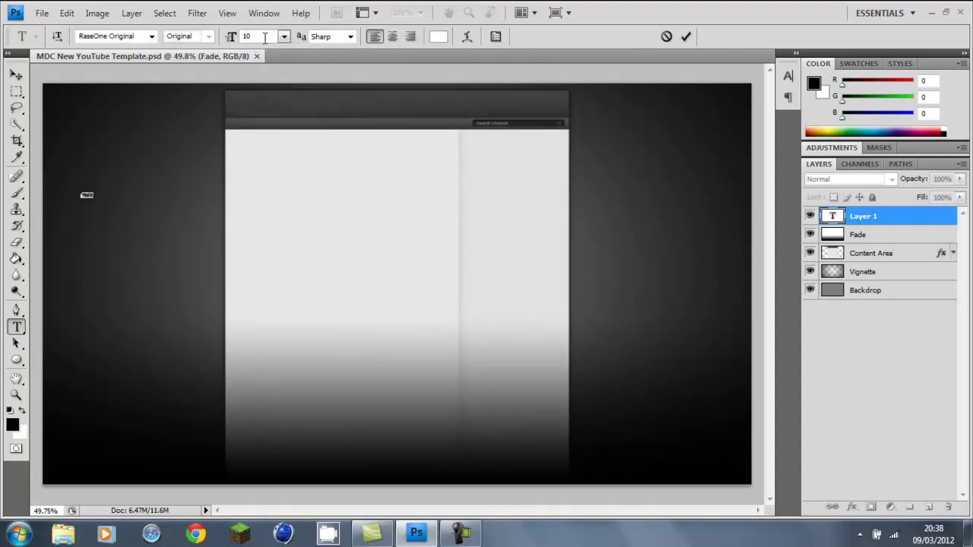
{"action": "type", "text": "0"}
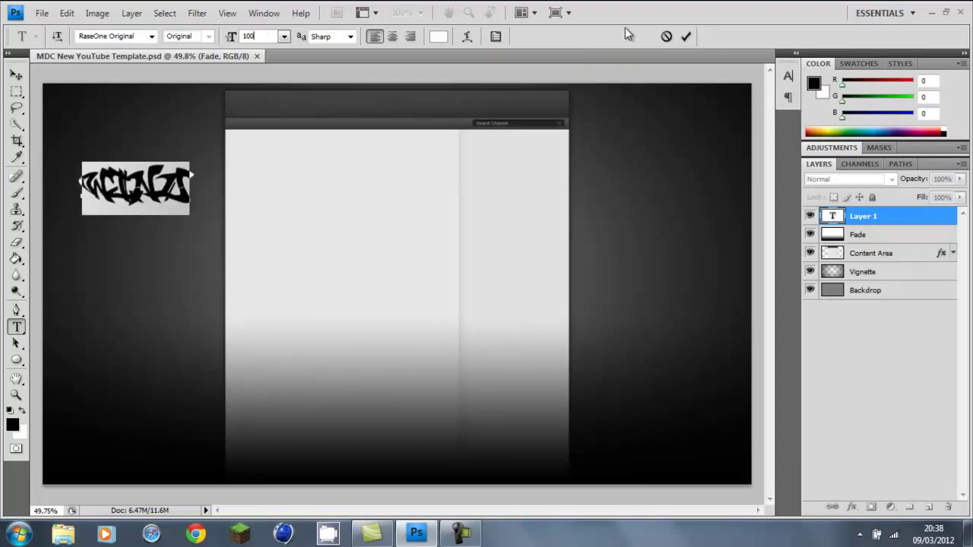
{"action": "left_click", "coordinate": [681, 38]}
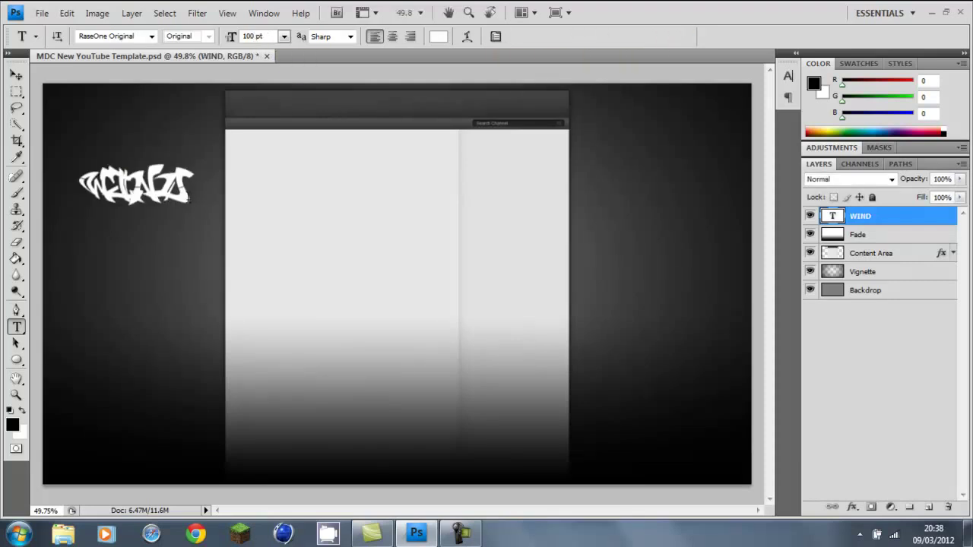
- Change the font of the whole WIND text to BatmanForeverAl...
{"action": "double_click", "coordinate": [89, 169]}
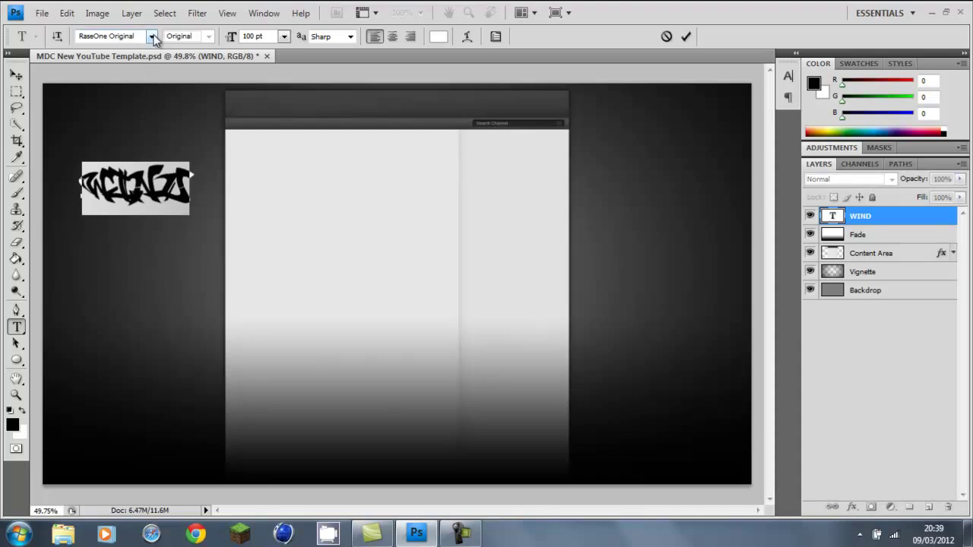
{"action": "left_click", "coordinate": [151, 36]}
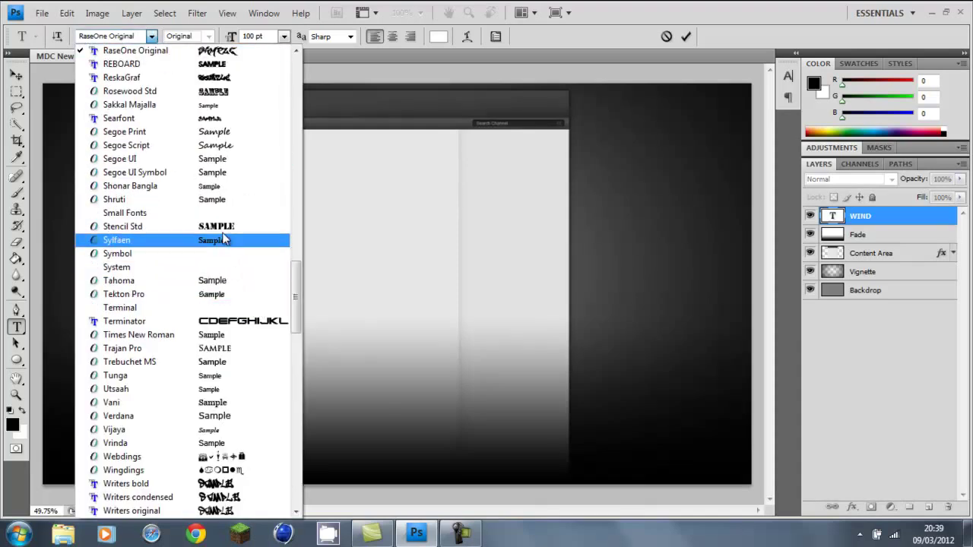
{"action": "left_click", "coordinate": [133, 39]}
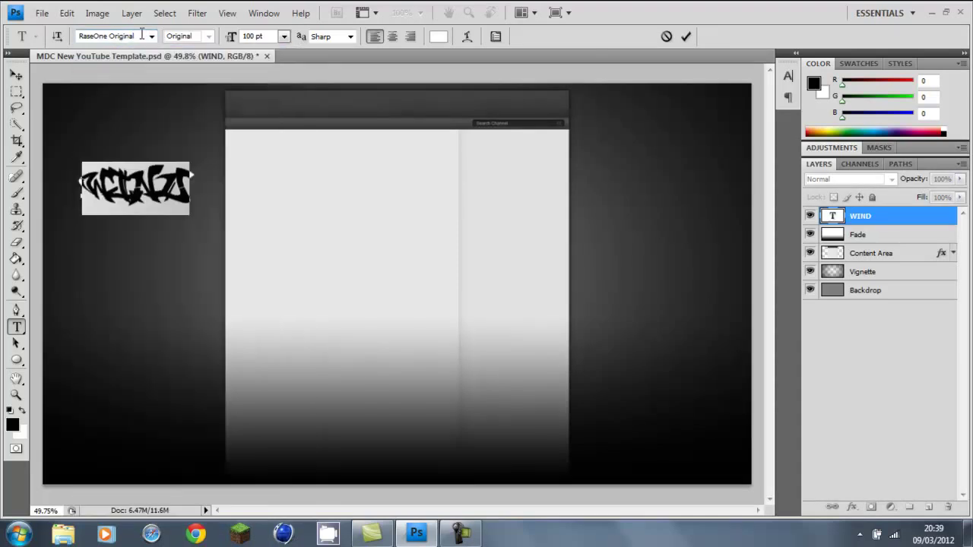
{"action": "type", "text": "BatmanForeverAl..."}
{"action": "key", "text": "Caps_Lock"}
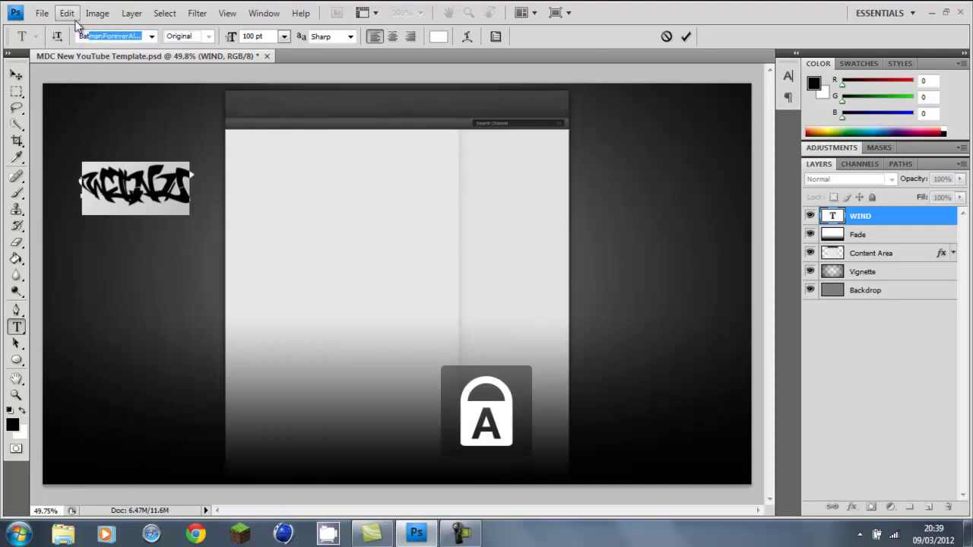
{"action": "key", "text": "Return"}
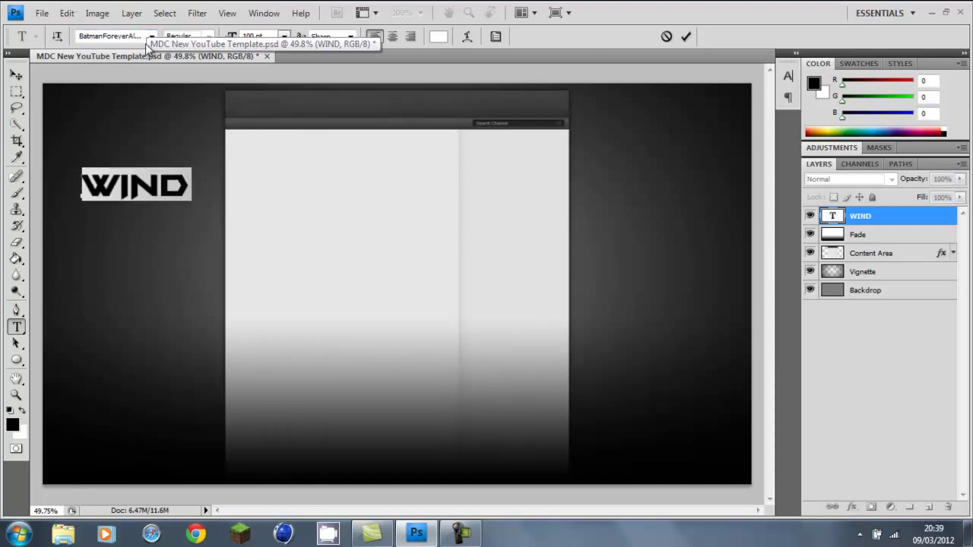
{"action": "left_click", "coordinate": [193, 187]}
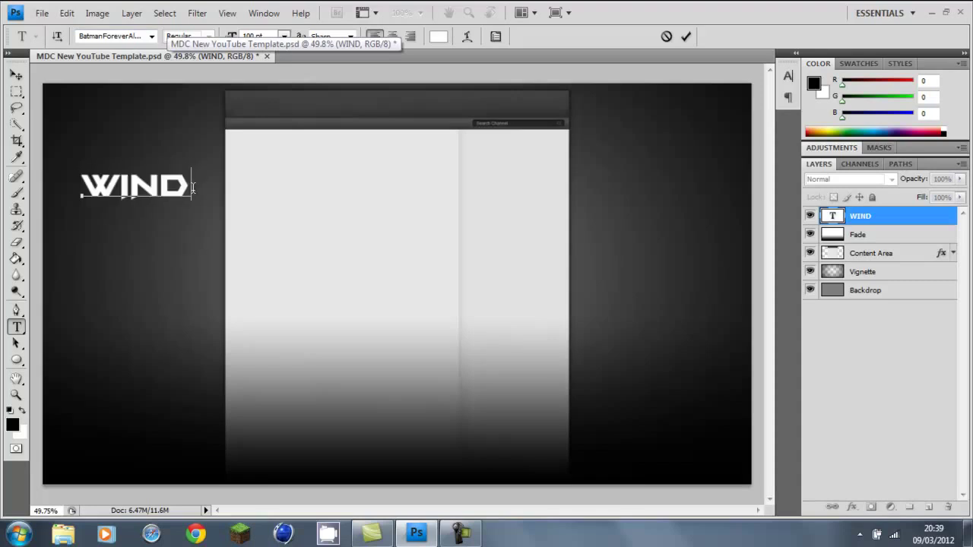
- Rotate the WIND text 90° counterclockwise and delete the stray empty text layer
{"action": "left_click", "coordinate": [67, 13]}
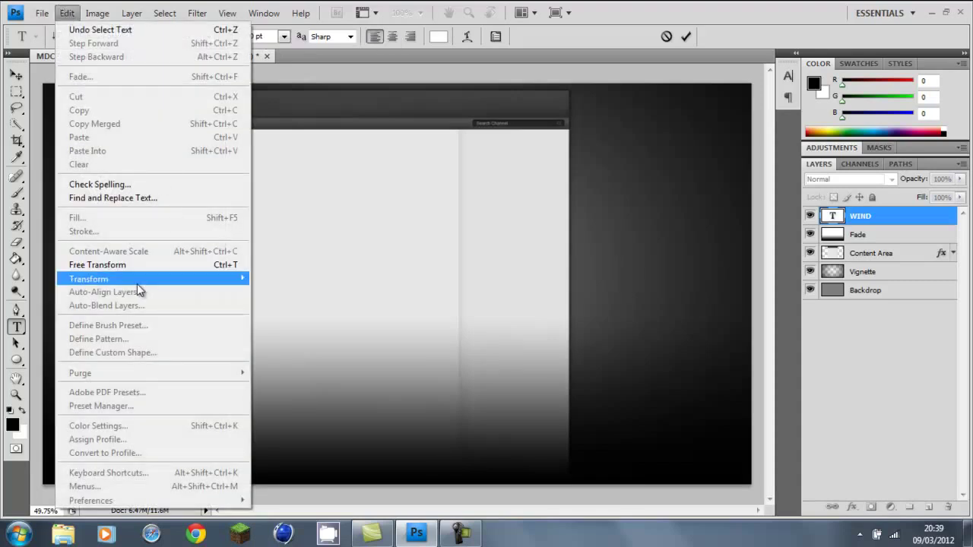
{"action": "mouse_move", "coordinate": [179, 289]}
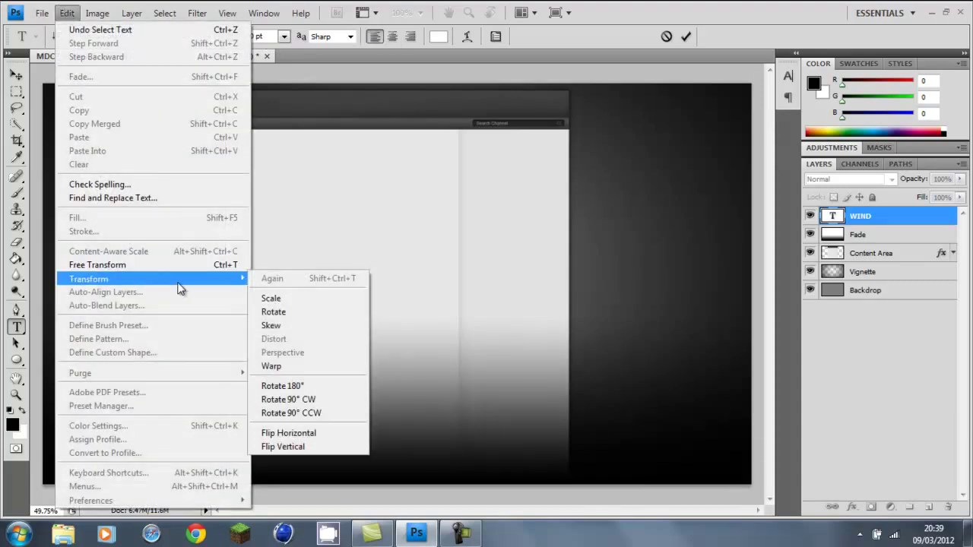
{"action": "left_click", "coordinate": [319, 414]}
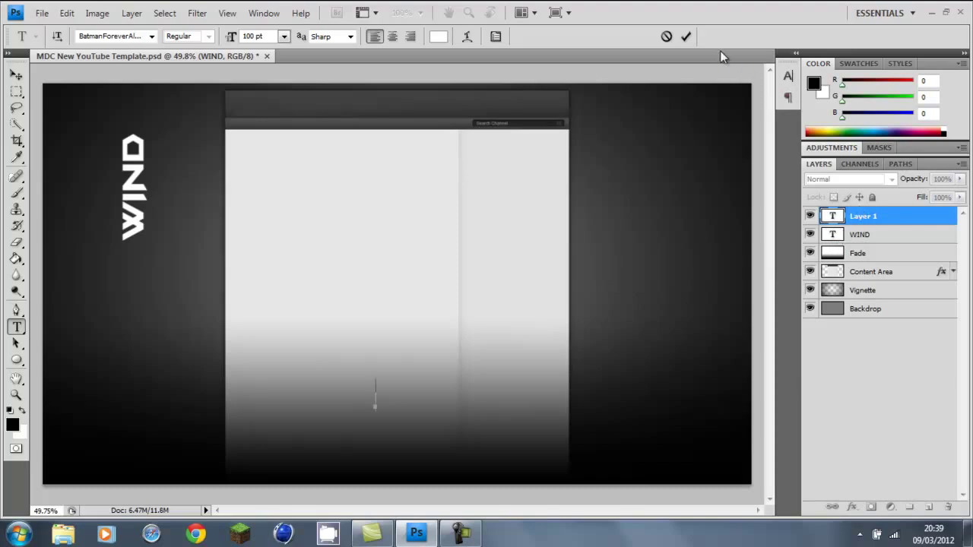
{"action": "left_click", "coordinate": [685, 37]}
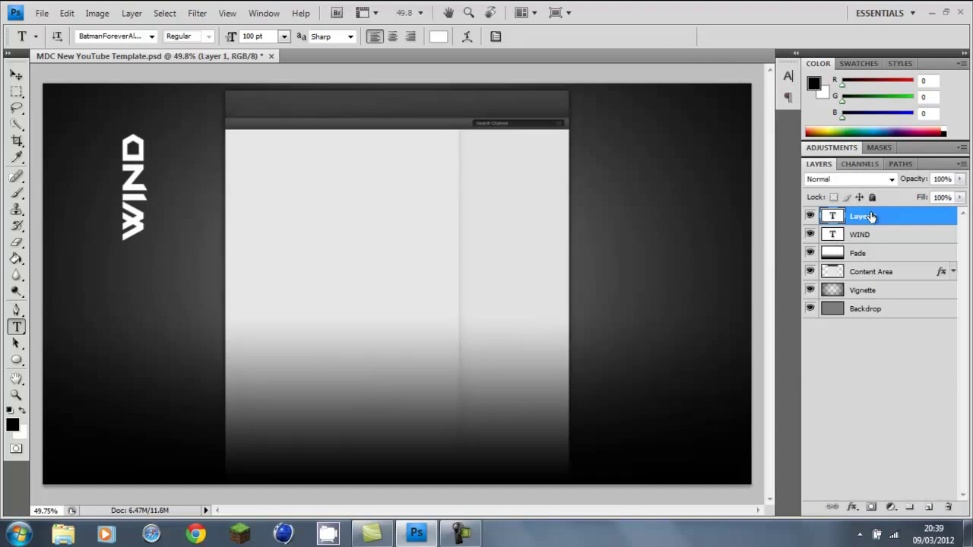
{"action": "key", "text": "Delete"}
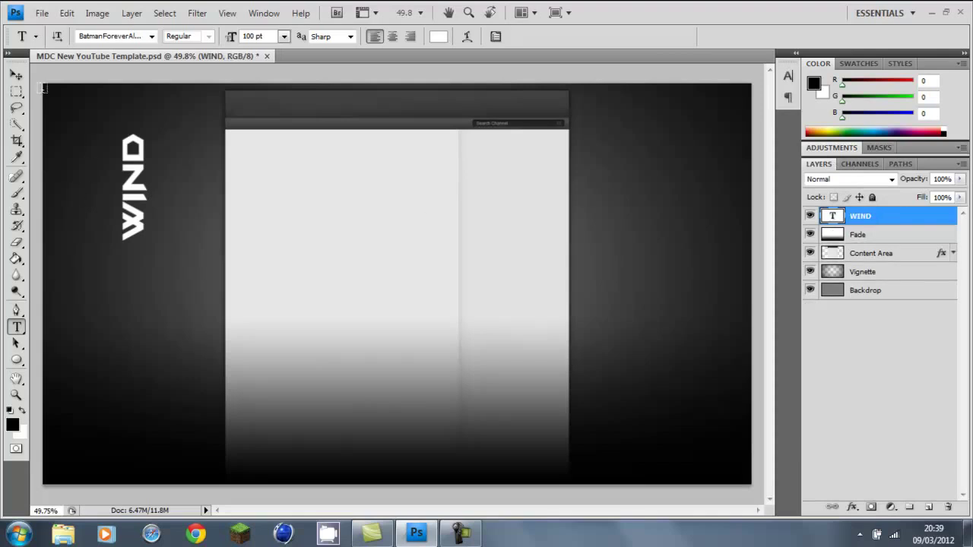
- Move the rotated WIND text flush against the left edge of the content area, near its upper part
{"action": "left_click", "coordinate": [16, 75]}
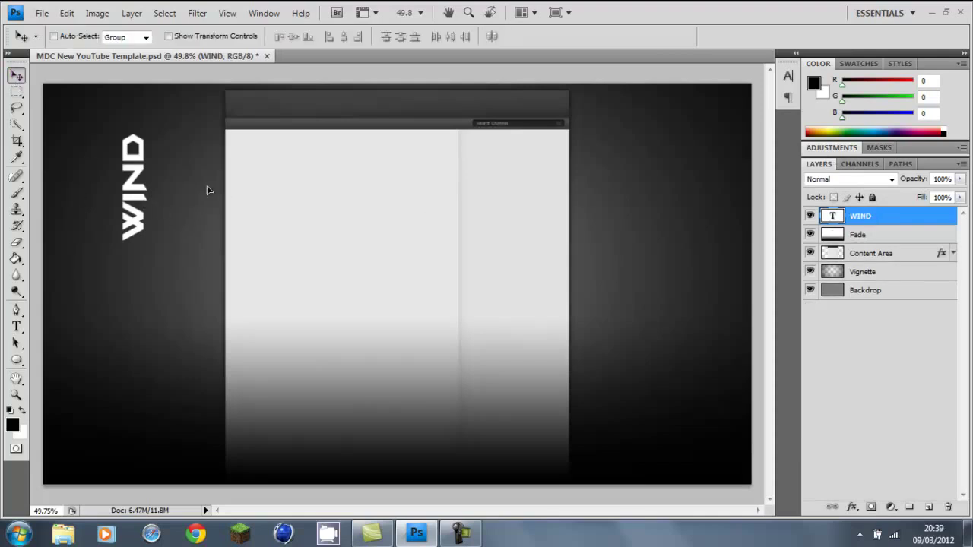
{"action": "left_click_drag", "start_coordinate": [579, 200], "coordinate": [621, 179]}
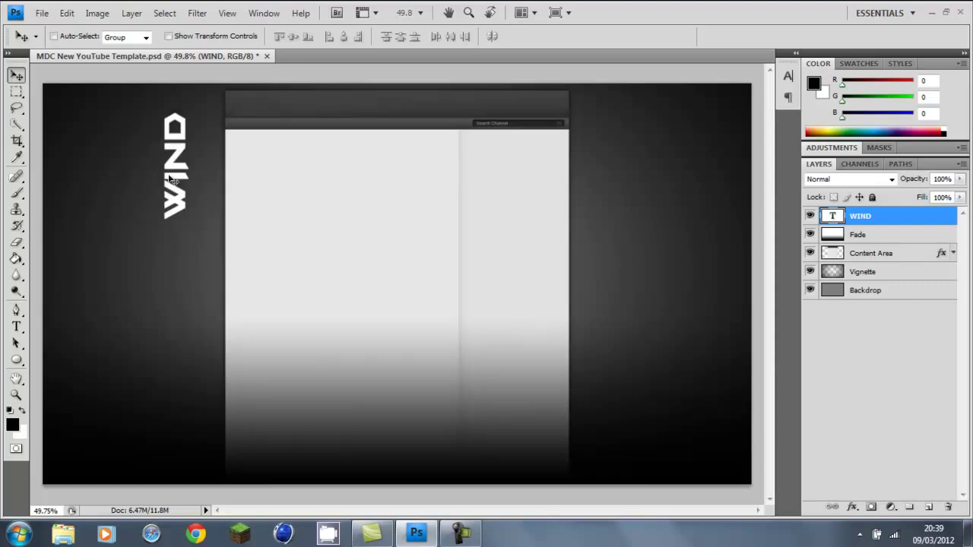
{"action": "left_click_drag", "start_coordinate": [207, 189], "coordinate": [209, 209]}
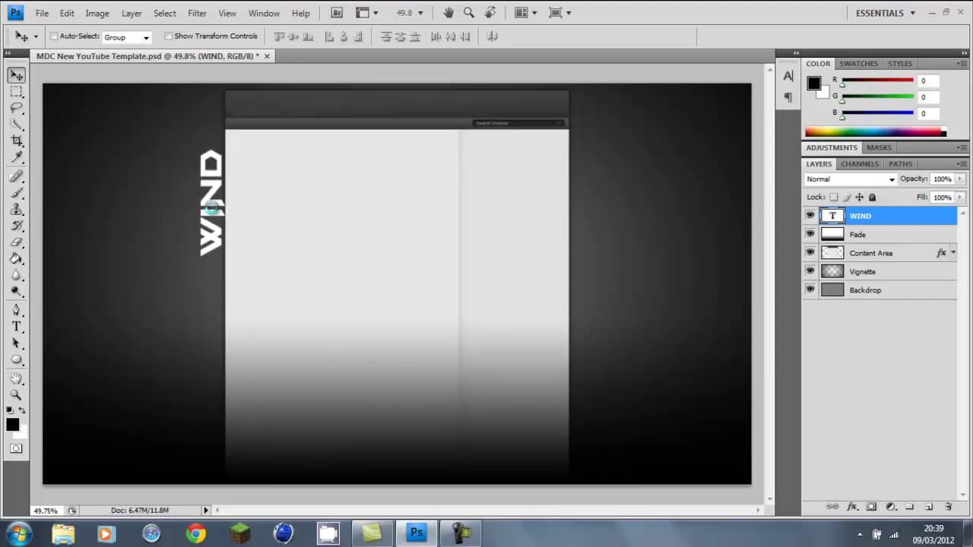
- Open the WIND layer's style settings and enable a Gradient Overlay, leaving Color Overlay off
{"action": "right_click", "coordinate": [855, 221]}
{"action": "left_click", "coordinate": [753, 124]}
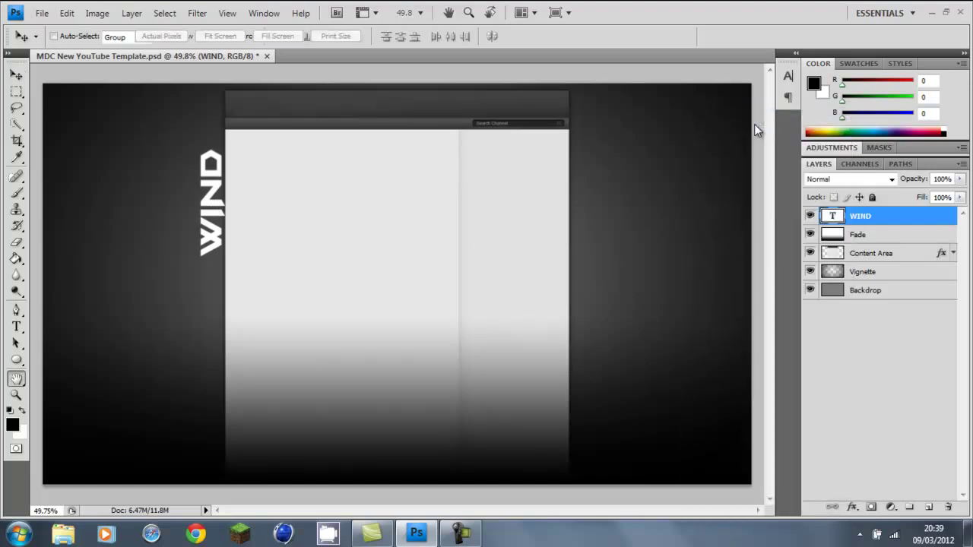
{"action": "left_click", "coordinate": [503, 312]}
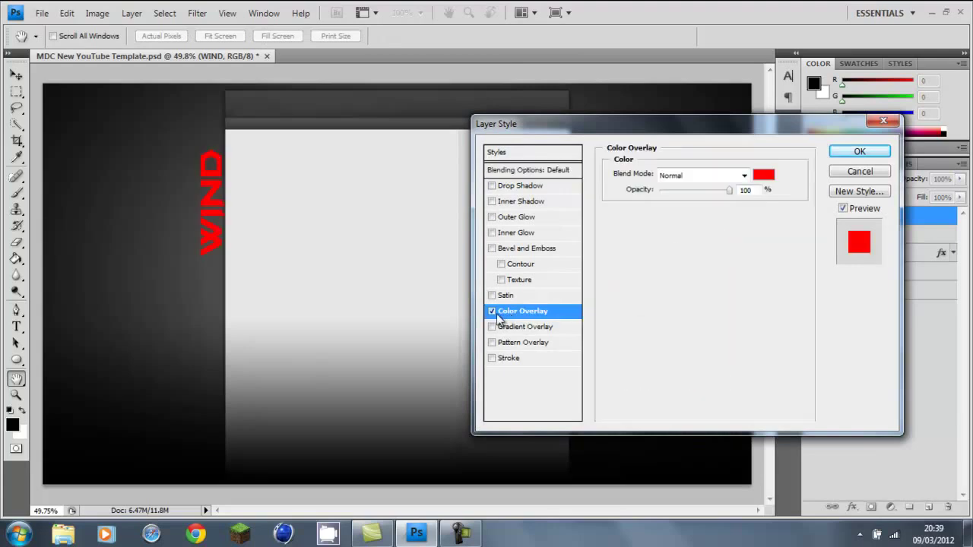
{"action": "left_click", "coordinate": [492, 312]}
{"action": "left_click", "coordinate": [505, 327]}
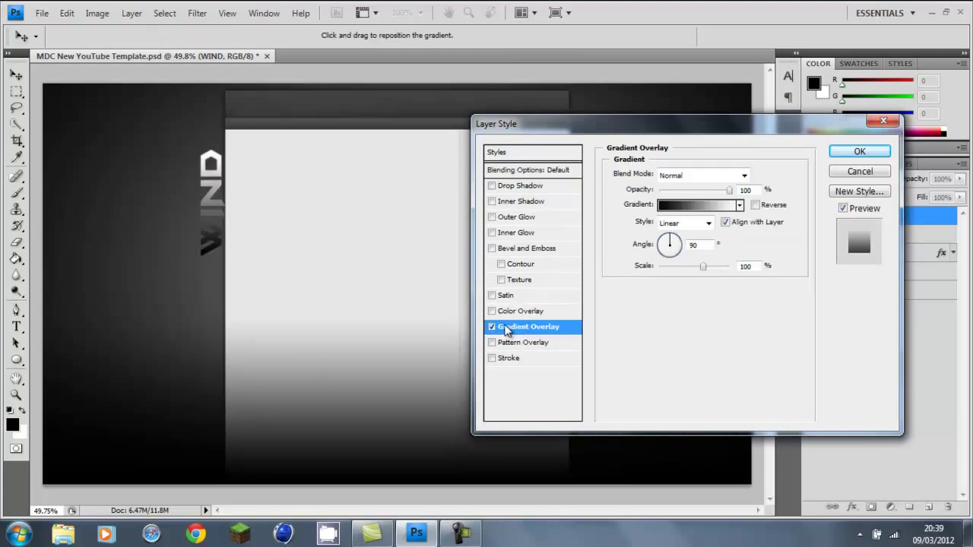
- Try the Twitter, Gradient 016, Gradient 011, Gradient 006 and Gradient 009 presets for the WIND text's gradient overlay
{"action": "left_click", "coordinate": [686, 211]}
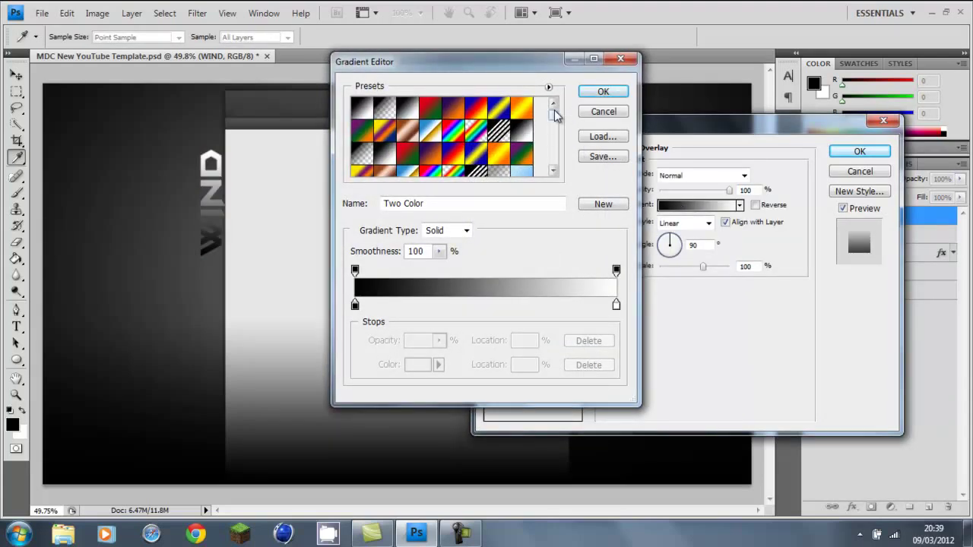
{"action": "left_click_drag", "start_coordinate": [554, 113], "coordinate": [558, 160]}
{"action": "left_click", "coordinate": [432, 165]}
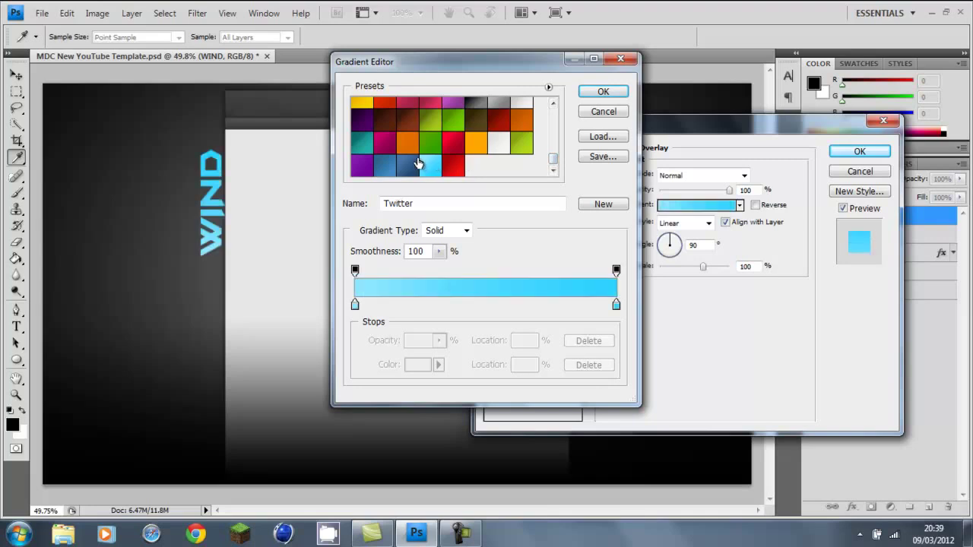
{"action": "left_click", "coordinate": [387, 164]}
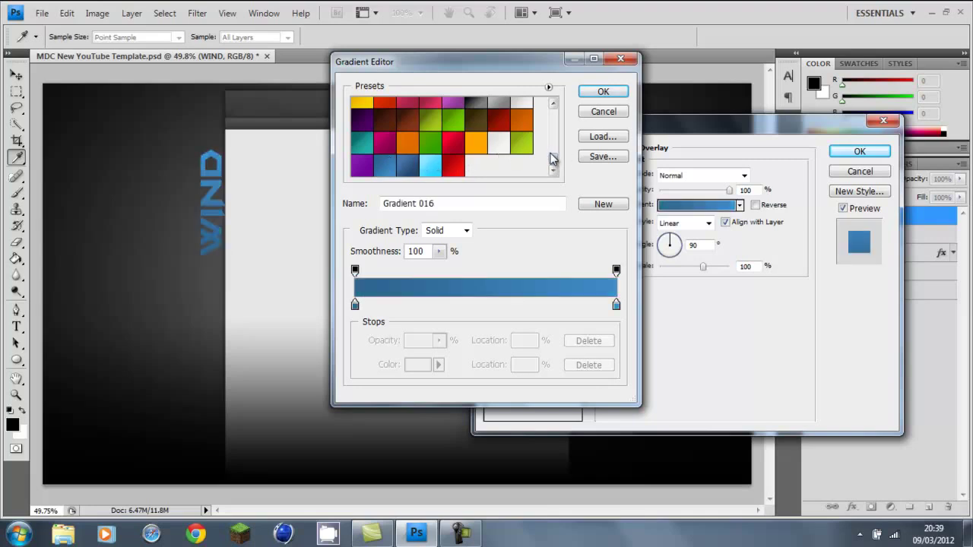
{"action": "left_click_drag", "start_coordinate": [552, 156], "coordinate": [553, 133]}
{"action": "left_click", "coordinate": [384, 169]}
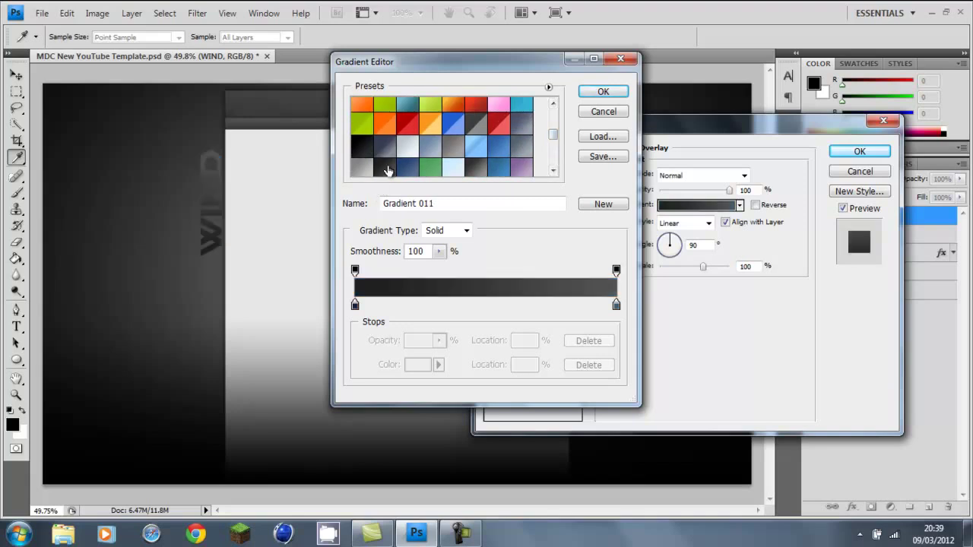
{"action": "left_click", "coordinate": [455, 148]}
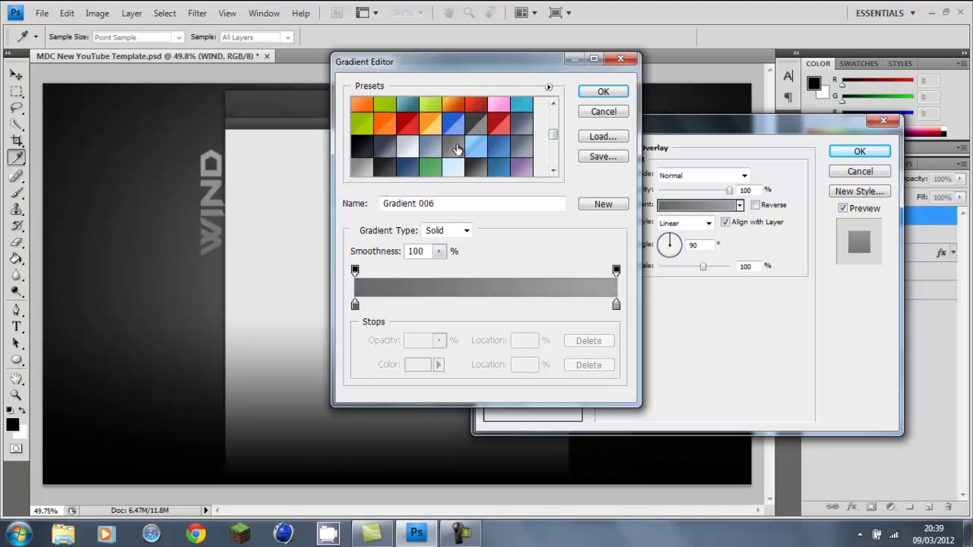
{"action": "left_click", "coordinate": [527, 142]}
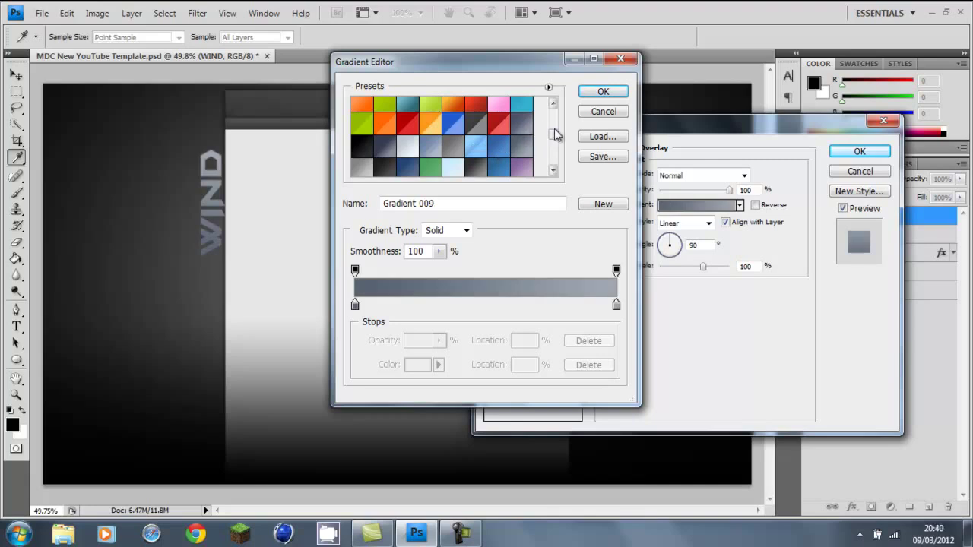
{"action": "left_click", "coordinate": [553, 124]}
{"action": "left_click", "coordinate": [553, 124]}
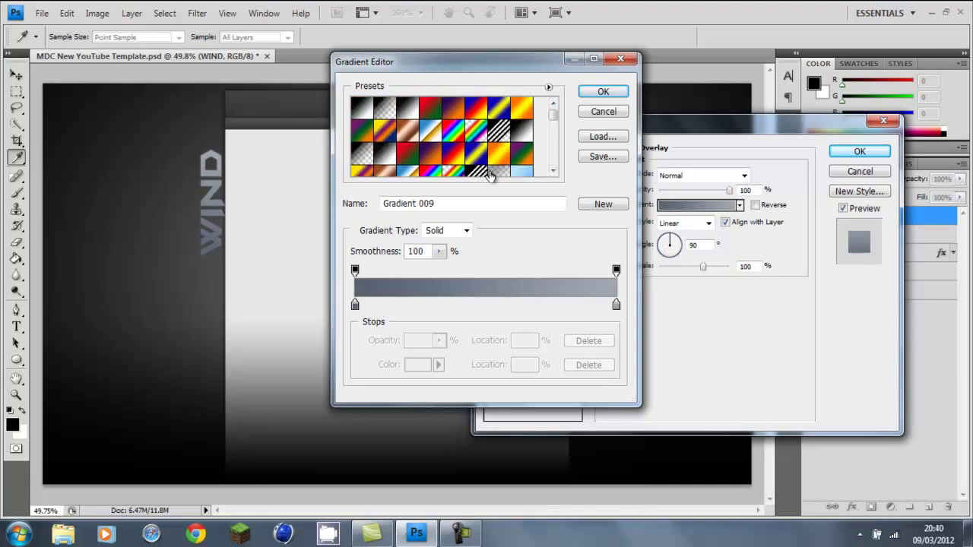
{"action": "left_click", "coordinate": [493, 174]}
- Use the Foreground to Background gradient for the overlay and change its black stop to #4b4b4b
{"action": "left_click", "coordinate": [361, 114]}
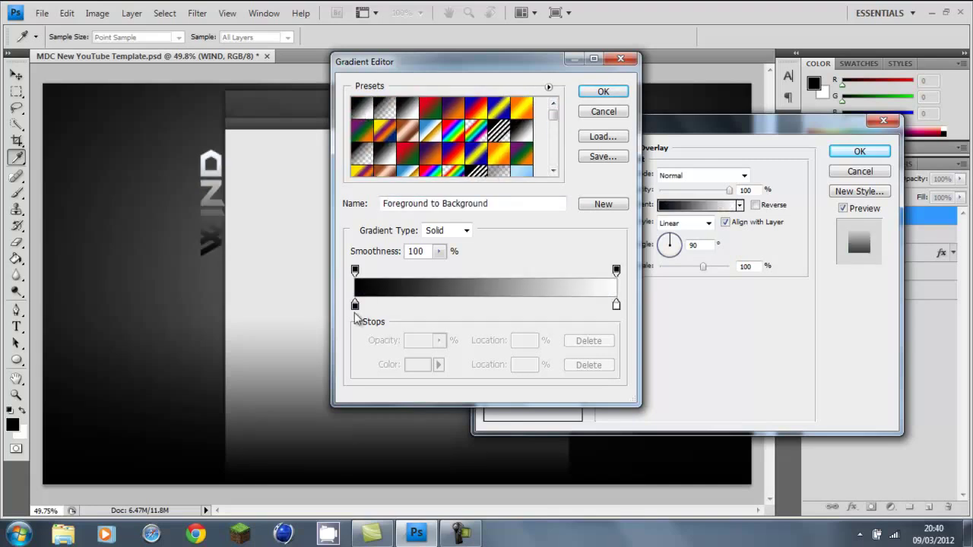
{"action": "left_click", "coordinate": [616, 306]}
{"action": "double_click", "coordinate": [616, 305]}
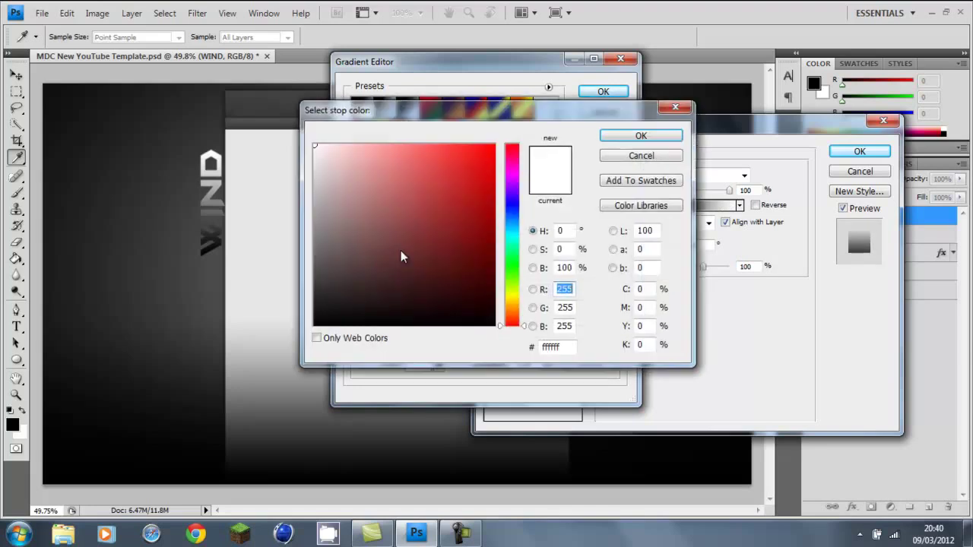
{"action": "left_click", "coordinate": [659, 110]}
{"action": "left_click", "coordinate": [355, 306]}
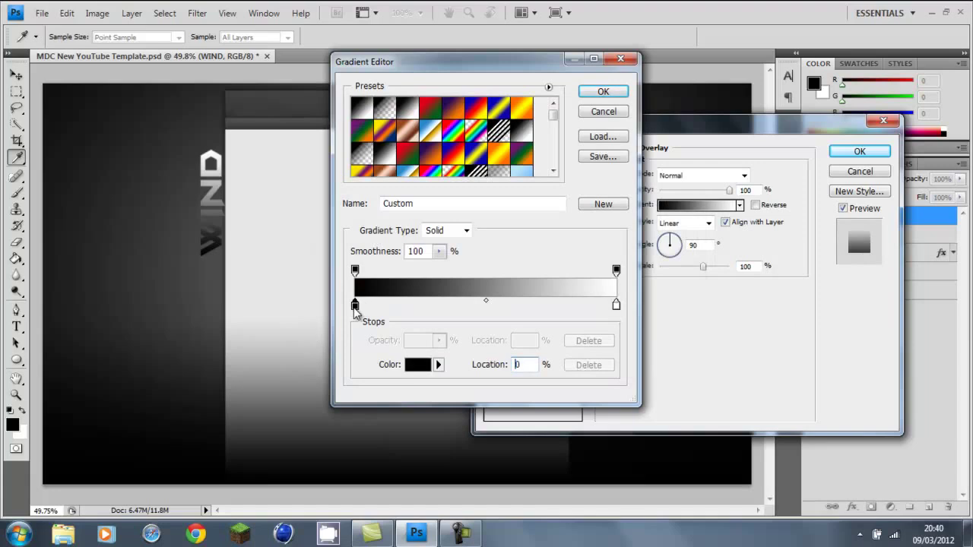
{"action": "double_click", "coordinate": [355, 306]}
{"action": "left_click", "coordinate": [314, 272]}
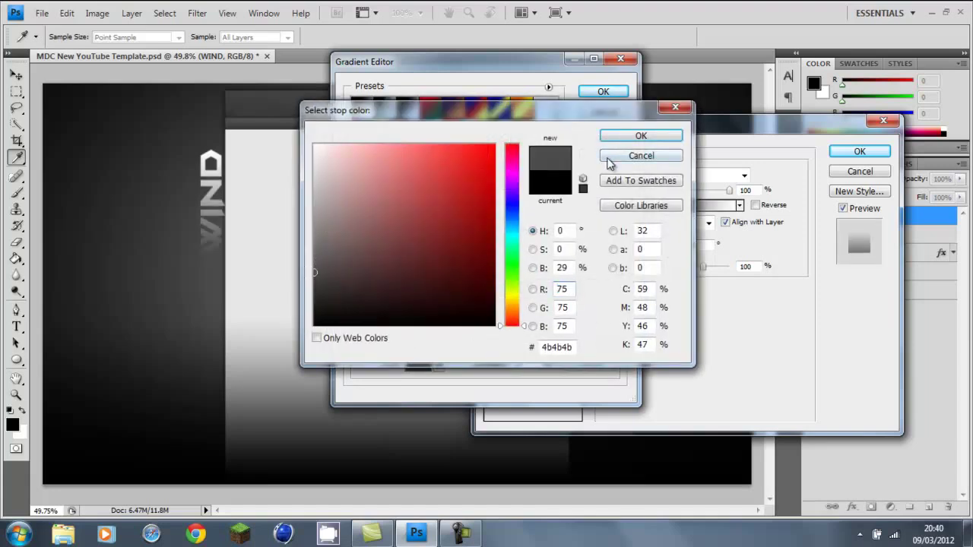
{"action": "left_click", "coordinate": [617, 137]}
{"action": "left_click", "coordinate": [608, 94]}
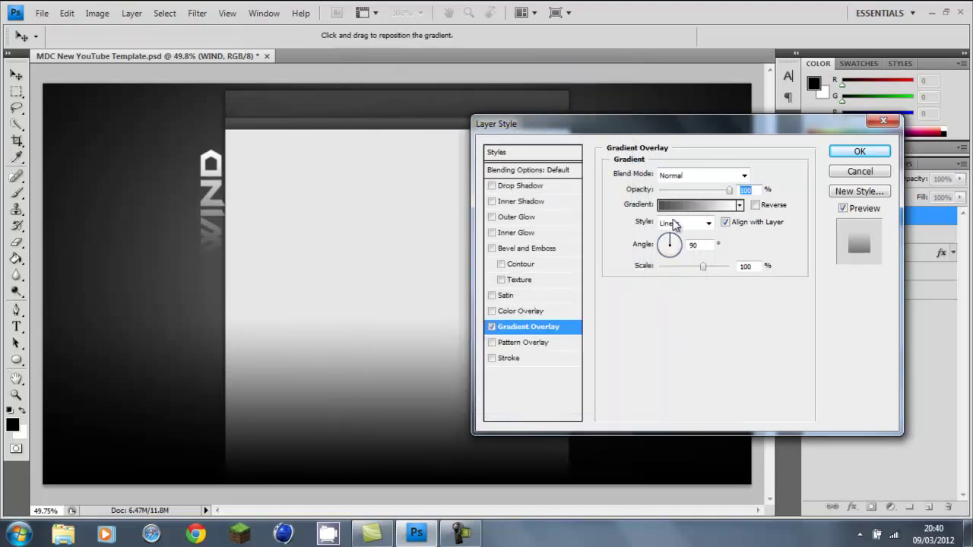
- Set the gradient overlay's style to Reflected and reverse the gradient
{"action": "left_click", "coordinate": [672, 224]}
{"action": "left_click", "coordinate": [676, 270]}
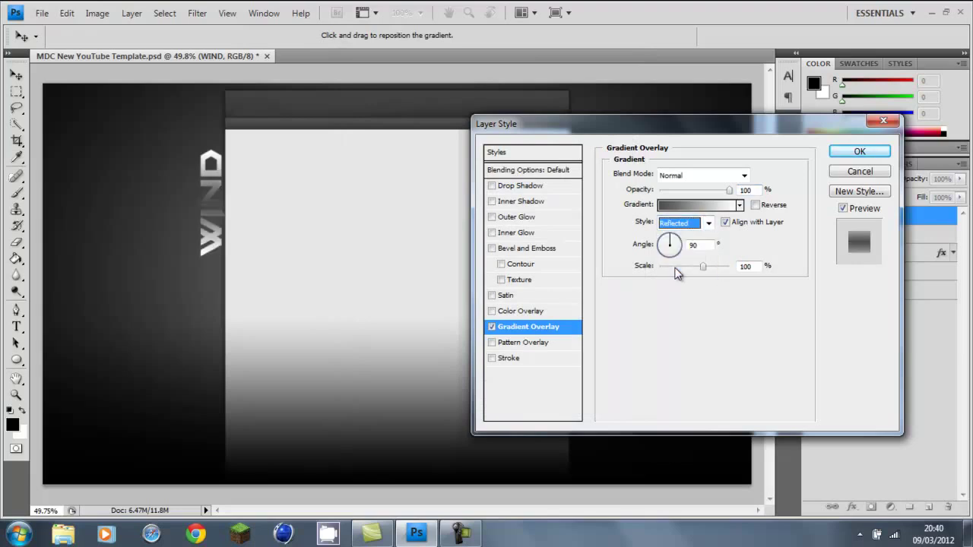
{"action": "left_click", "coordinate": [755, 205]}
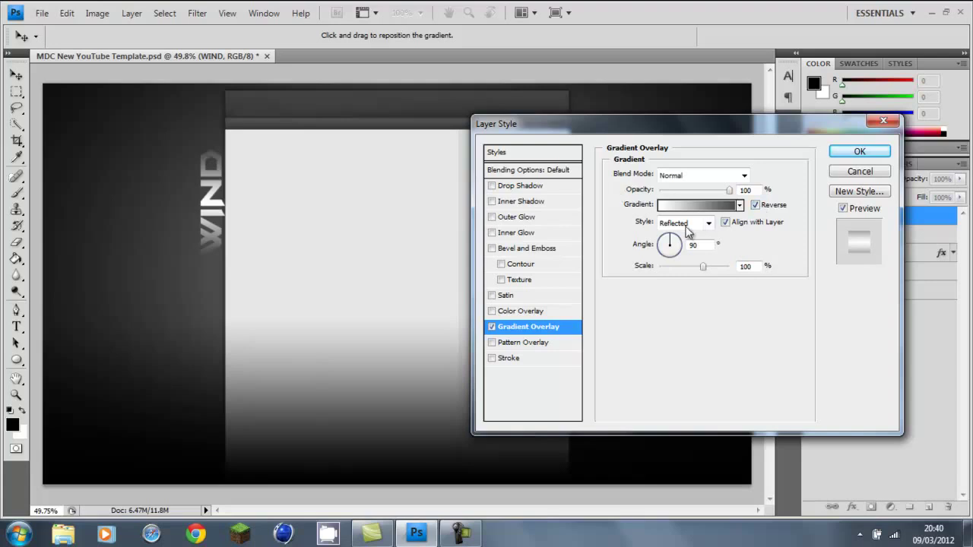
- Add a black outside stroke and a Multiply drop shadow to the WIND text
{"action": "left_click", "coordinate": [507, 359]}
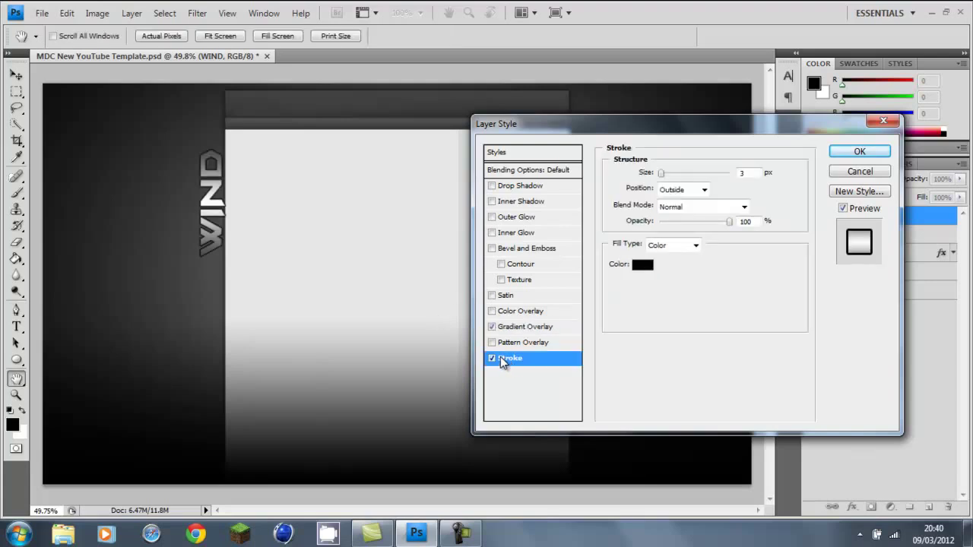
{"action": "mouse_move", "coordinate": [655, 174]}
{"action": "left_mouse_down"}
{"action": "mouse_move", "coordinate": [699, 182]}
{"action": "mouse_move", "coordinate": [655, 177]}
{"action": "mouse_move", "coordinate": [664, 181]}
{"action": "left_mouse_up"}
{"action": "left_click", "coordinate": [492, 185]}
{"action": "left_click", "coordinate": [504, 188]}
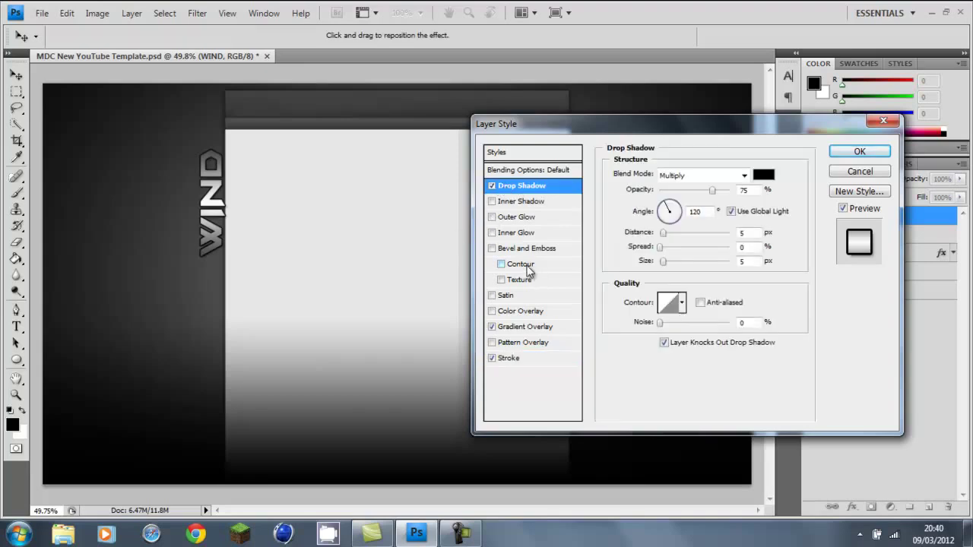
- Try an Inner Shadow effect on the WIND text and turn it off again
{"action": "left_click", "coordinate": [512, 201]}
{"action": "key", "text": "space"}
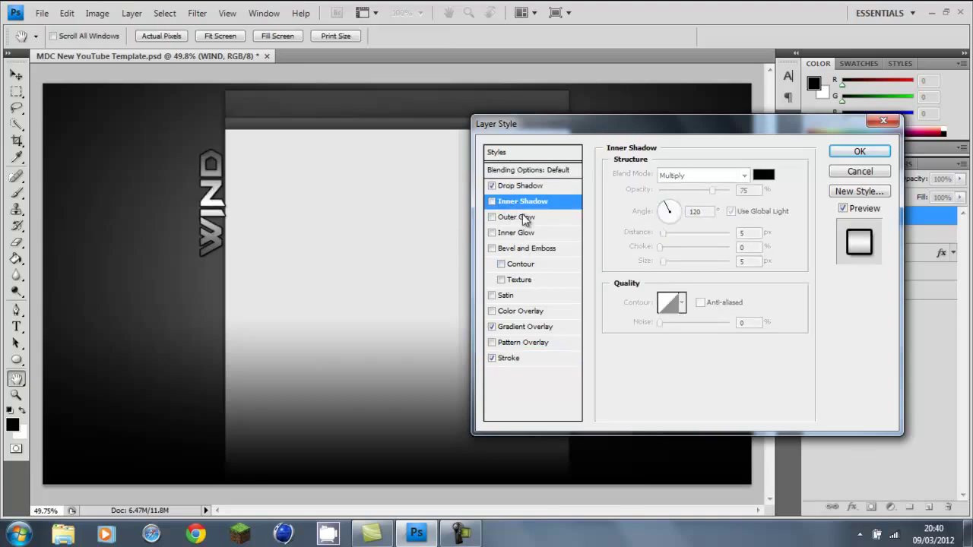
{"action": "left_click", "coordinate": [491, 202]}
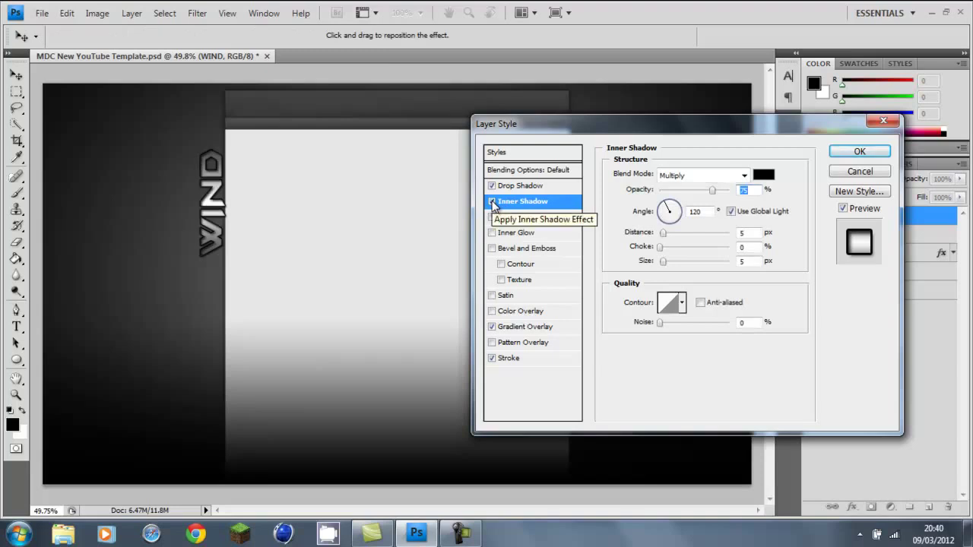
{"action": "left_click", "coordinate": [491, 201]}
{"action": "key", "text": "space"}
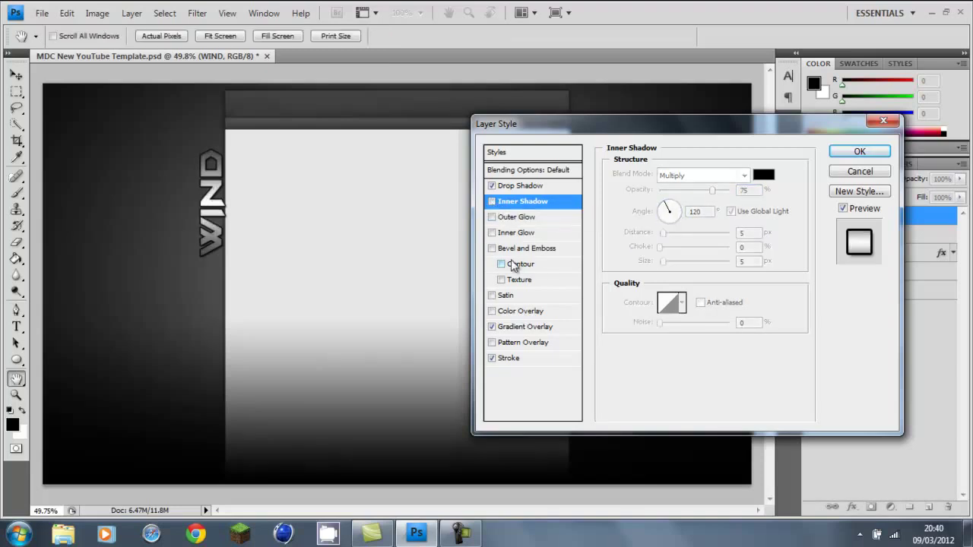
- Add an Inner Bevel to the WIND text with a depth of 1000% and a size of 1 px
{"action": "left_click", "coordinate": [505, 249]}
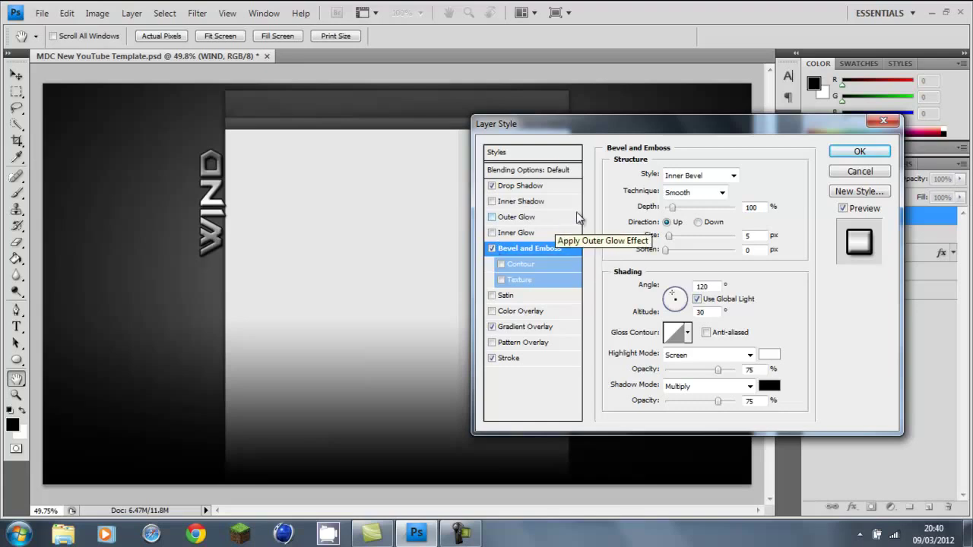
{"action": "left_click", "coordinate": [672, 208]}
{"action": "left_click_drag", "start_coordinate": [672, 208], "coordinate": [770, 234]}
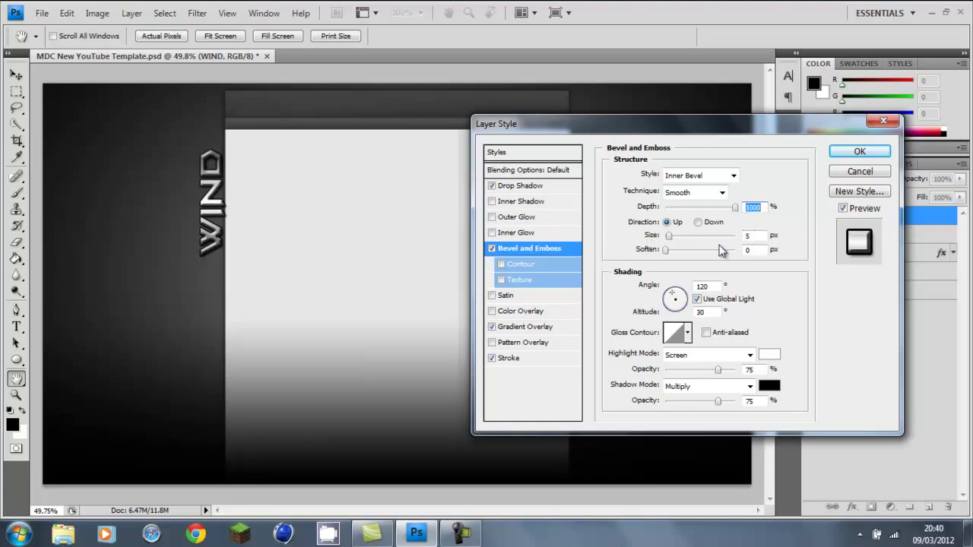
{"action": "left_click_drag", "start_coordinate": [669, 239], "coordinate": [669, 240]}
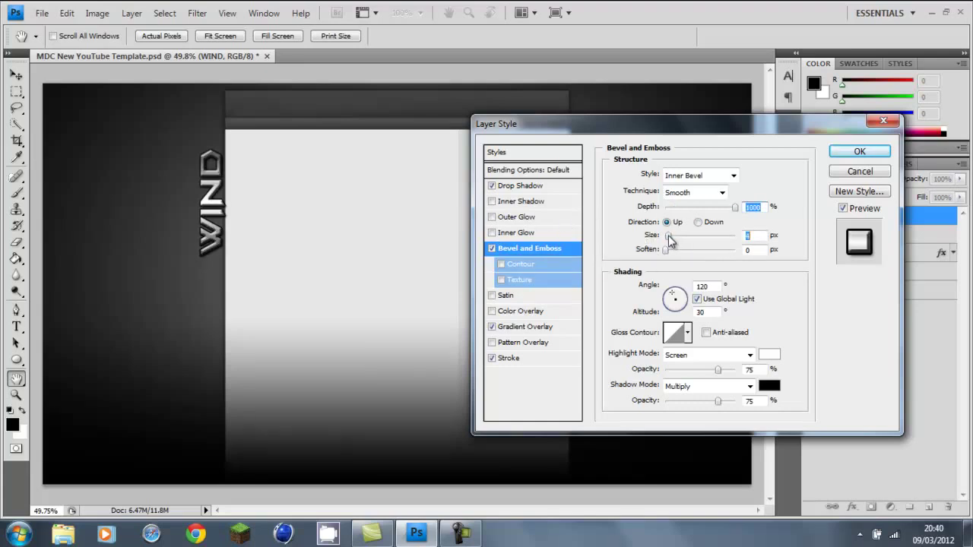
{"action": "left_click", "coordinate": [666, 240]}
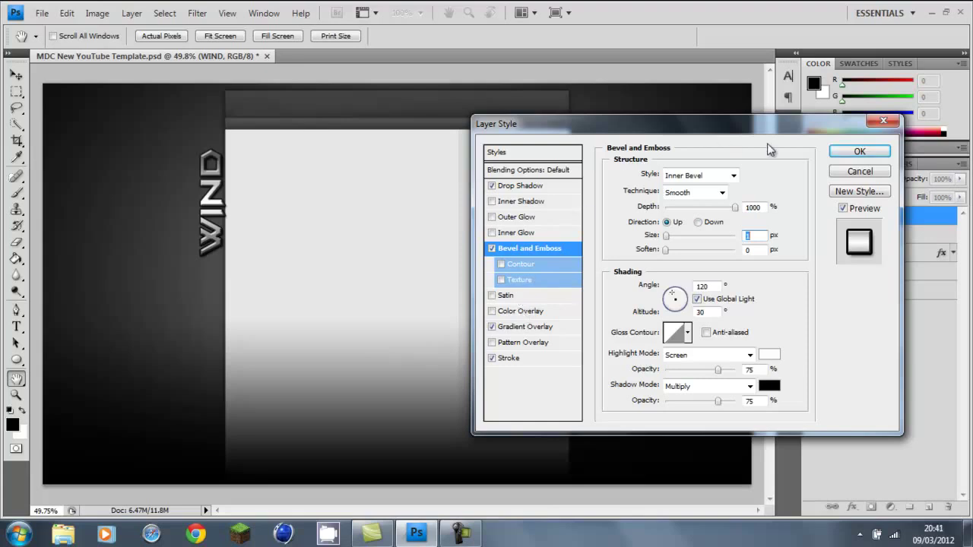
- Change the gradient overlay to the Orange, Yellow, Orange preset and apply the layer style
{"action": "left_click", "coordinate": [521, 327]}
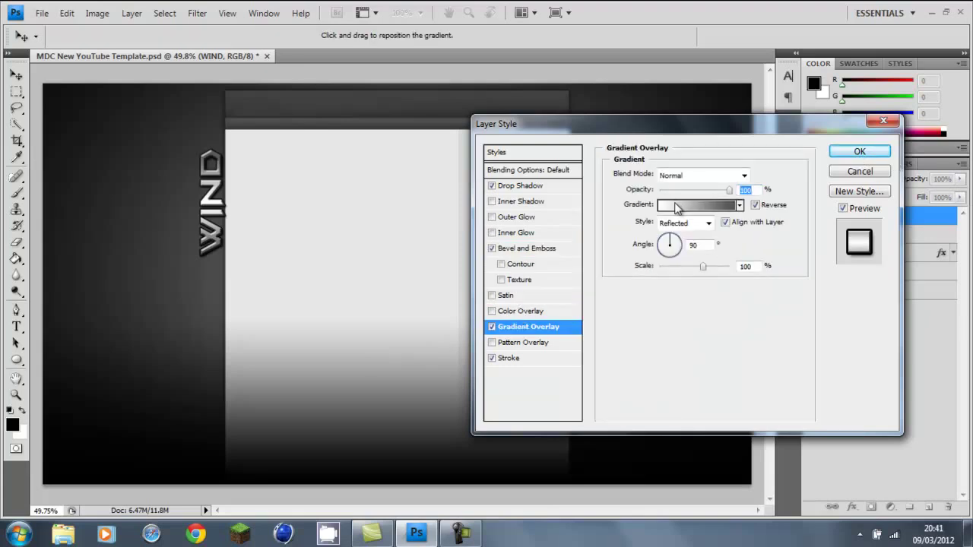
{"action": "left_click", "coordinate": [676, 206]}
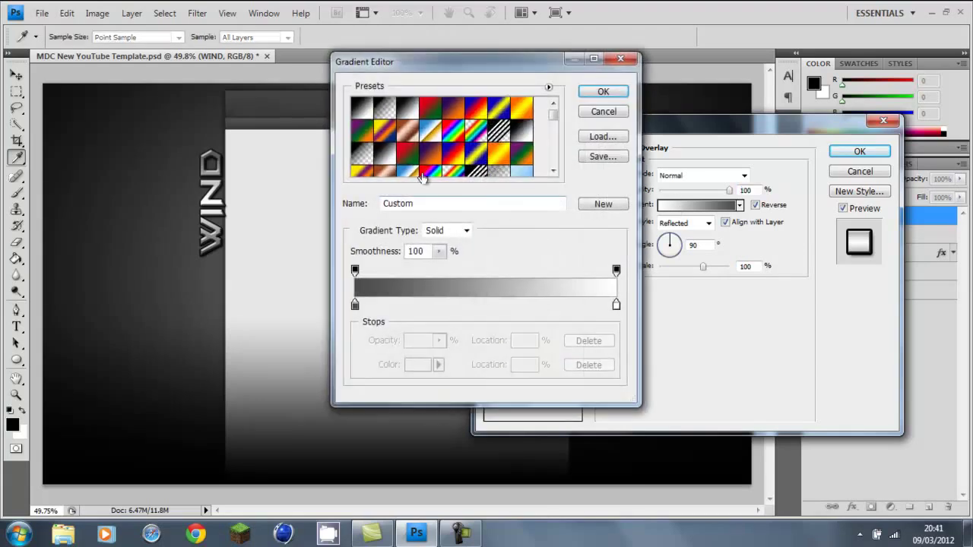
{"action": "left_click", "coordinate": [500, 158]}
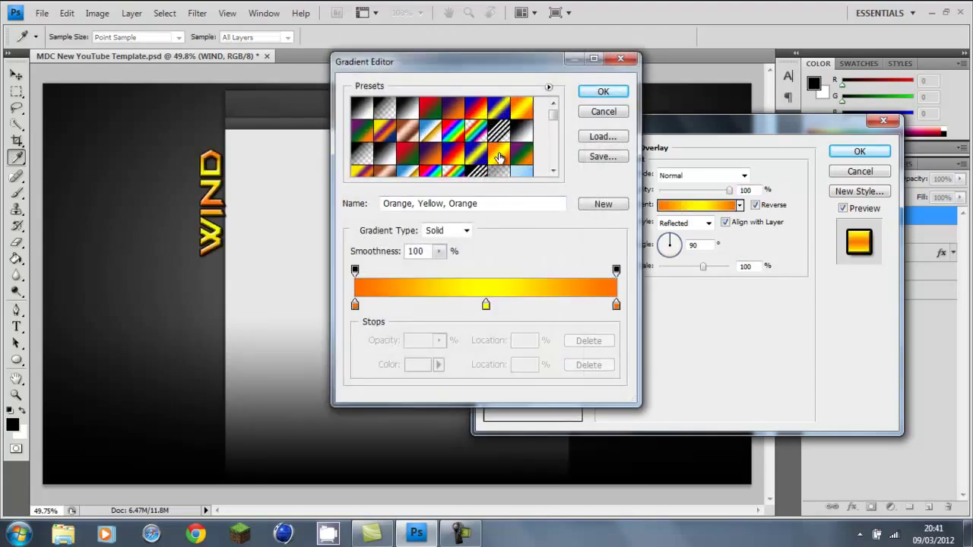
{"action": "left_click", "coordinate": [603, 92]}
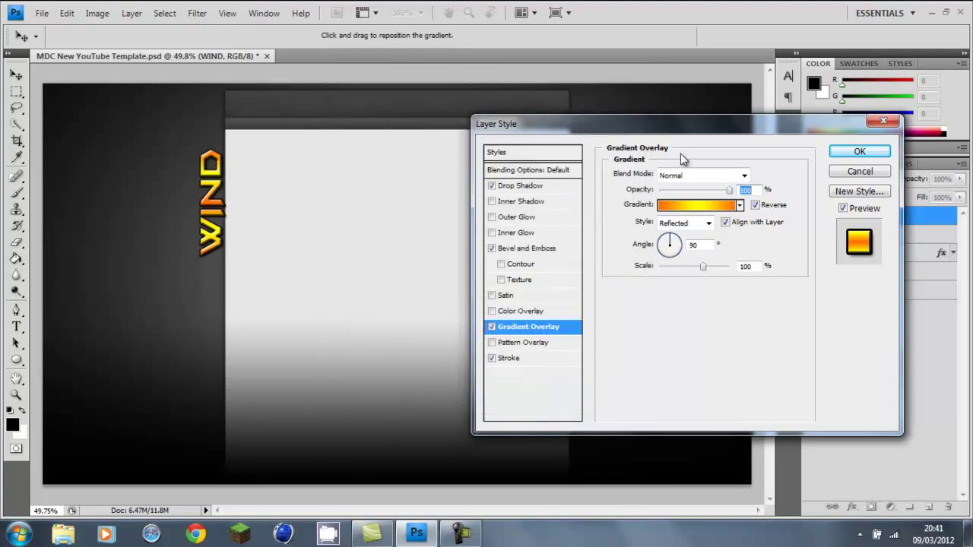
{"action": "left_click", "coordinate": [858, 152]}
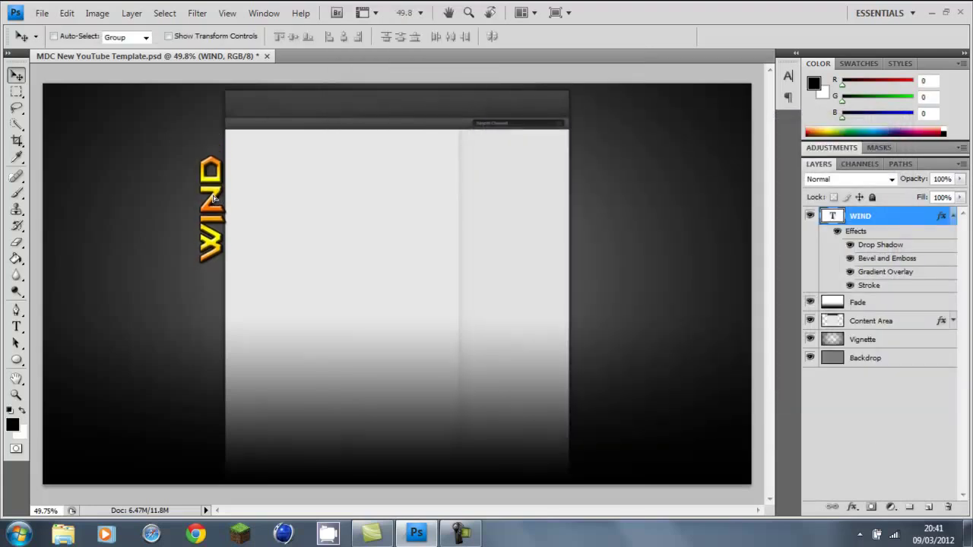
- Set the WIND text size to 150 pt and reposition it along the content area's left edge
{"action": "left_click_drag", "start_coordinate": [213, 196], "coordinate": [214, 205]}
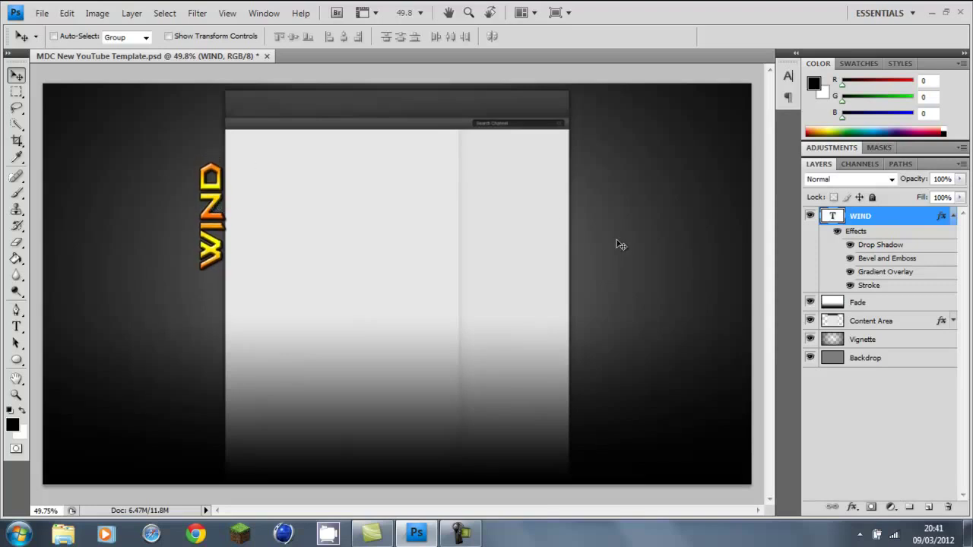
{"action": "double_click", "coordinate": [832, 217]}
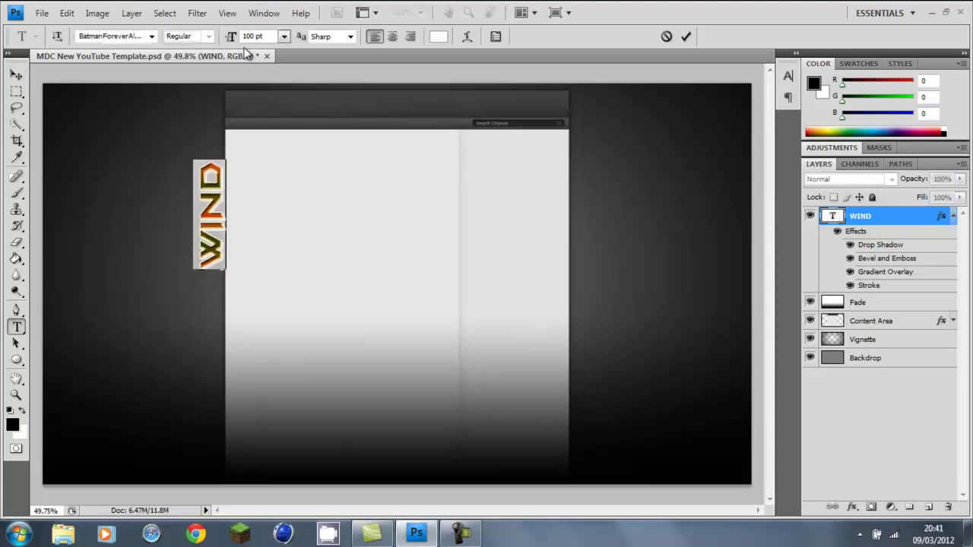
{"action": "type", "text": "200"}
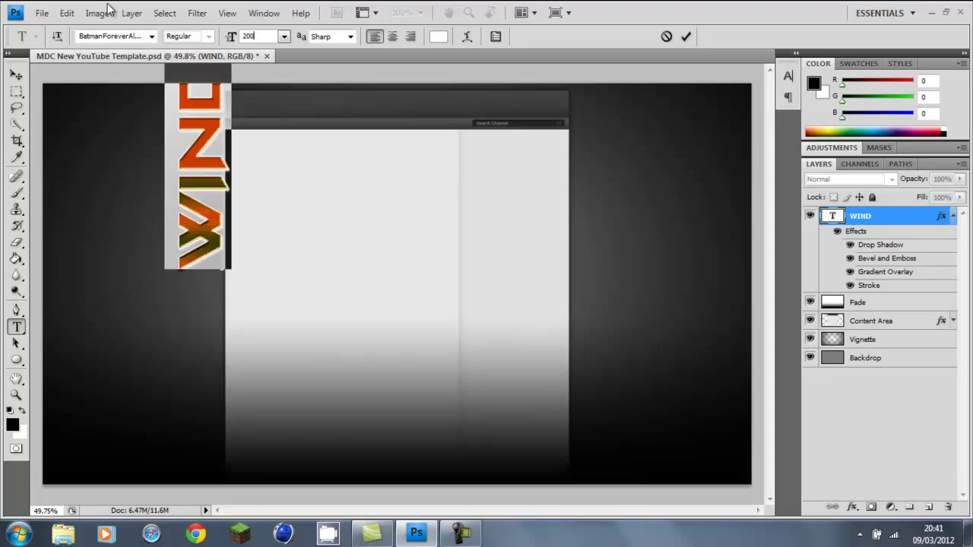
{"action": "left_click", "coordinate": [266, 37]}
{"action": "type", "text": "150"}
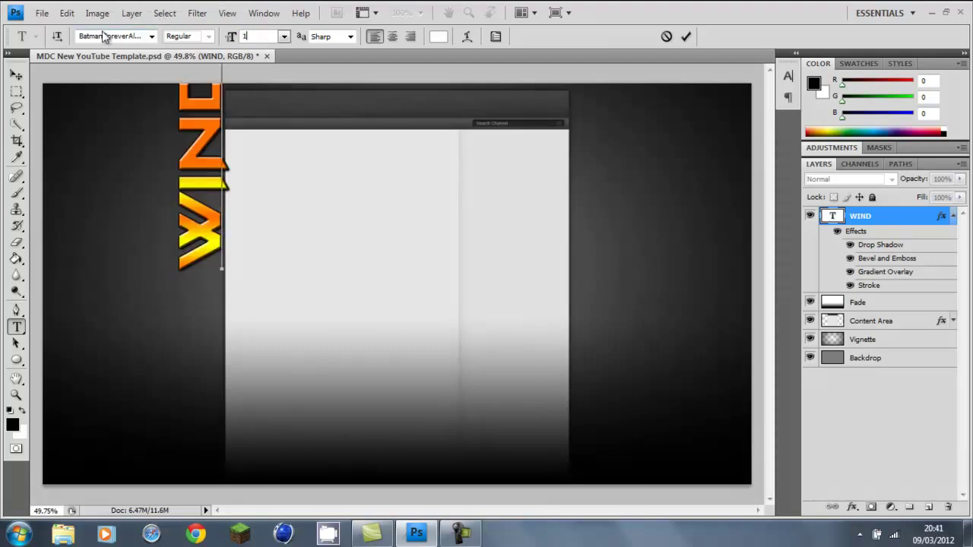
{"action": "left_click", "coordinate": [682, 37]}
{"action": "key", "text": "v"}
{"action": "left_click_drag", "start_coordinate": [222, 165], "coordinate": [226, 199]}
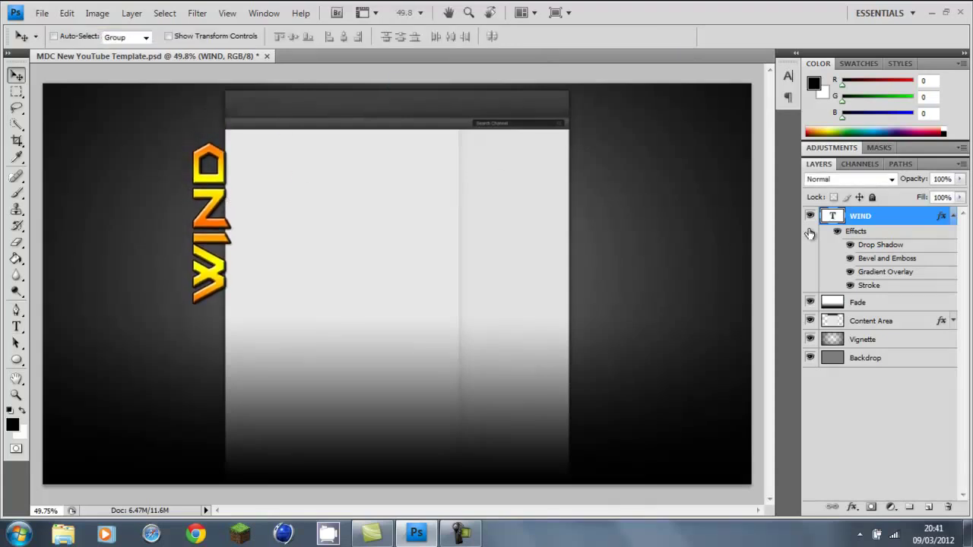
- Add a new 150 pt text layer reading SPARKZ over the content area
{"action": "left_click", "coordinate": [16, 326]}
{"action": "left_click", "coordinate": [416, 212]}
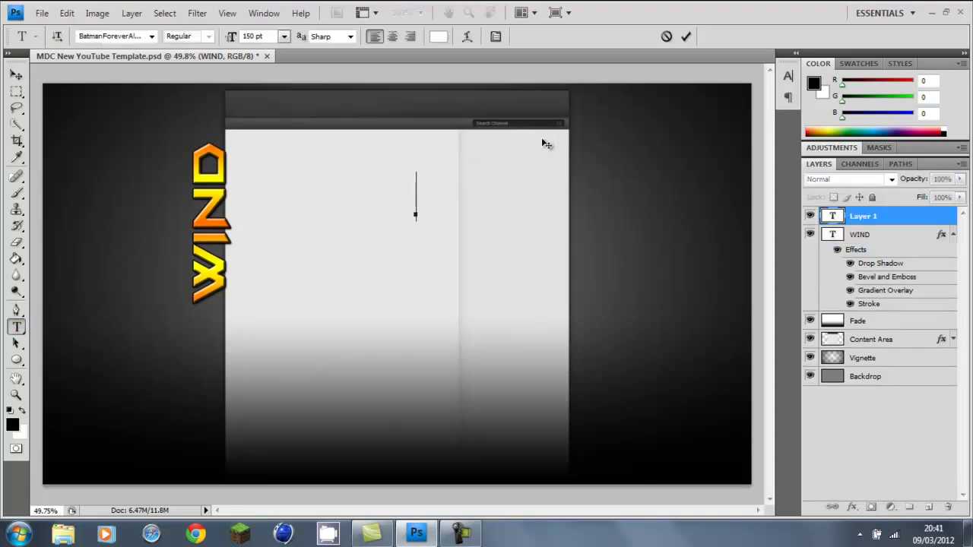
{"action": "type", "text": "T"}
{"action": "key", "text": "BackSpace"}
{"action": "key", "text": "BackSpace"}
{"action": "key", "text": "BackSpace"}
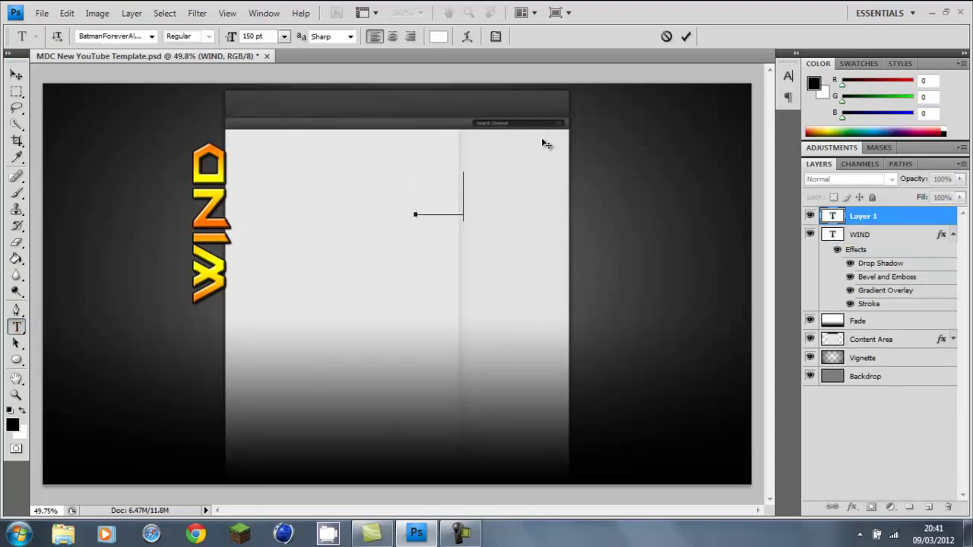
{"action": "type", "text": "SPARKZ"}
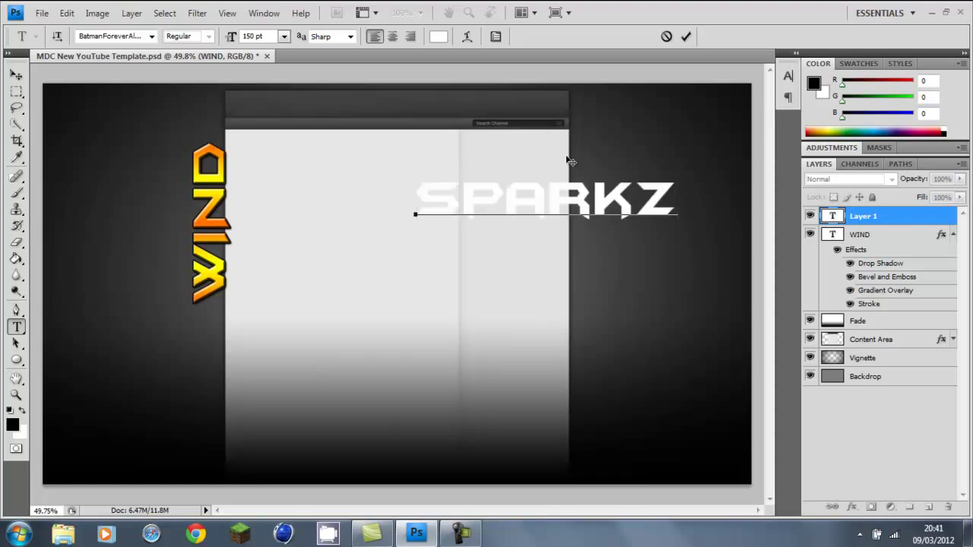
- Rotate the SPARKZ text 90° clockwise and place it along the content area's right edge
{"action": "left_click", "coordinate": [67, 13]}
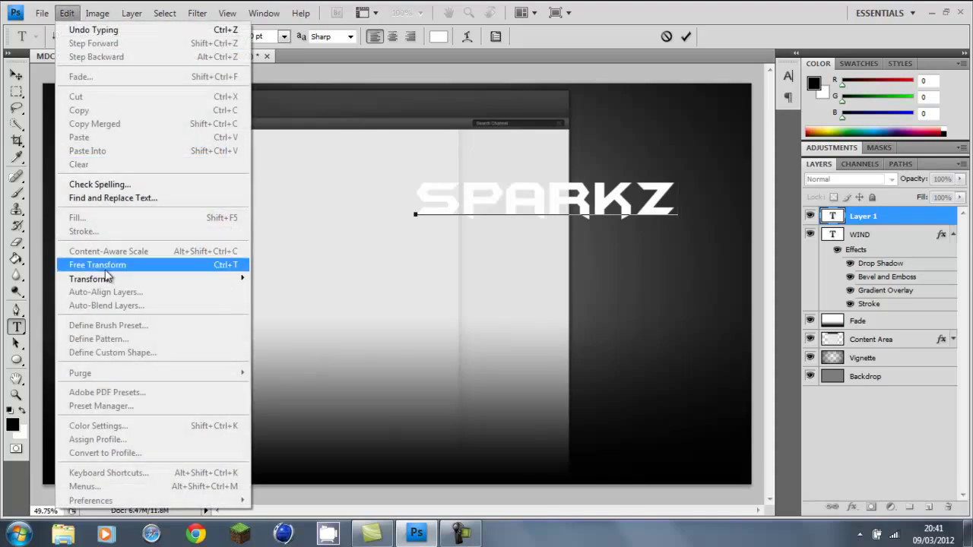
{"action": "mouse_move", "coordinate": [102, 281]}
{"action": "left_click", "coordinate": [319, 398]}
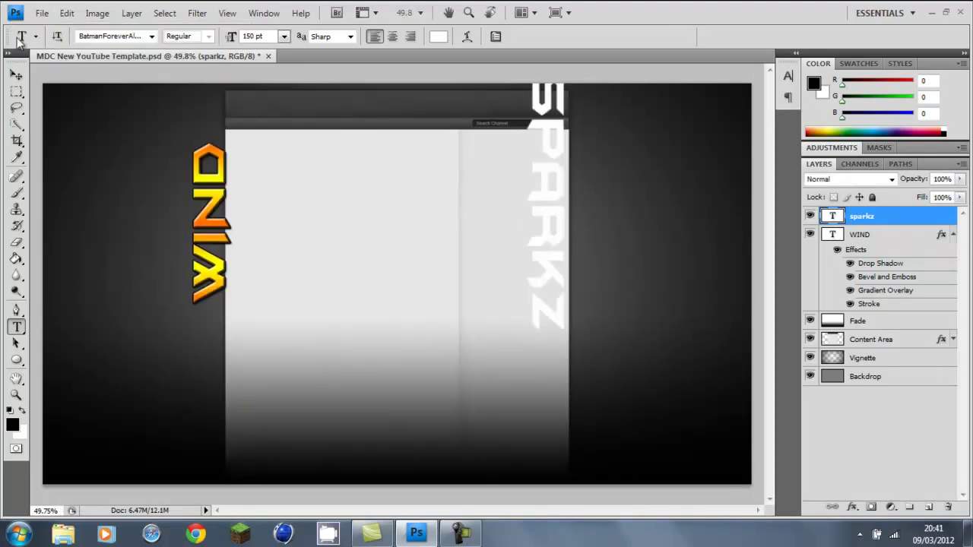
{"action": "left_click", "coordinate": [16, 74]}
{"action": "left_click_drag", "start_coordinate": [573, 161], "coordinate": [590, 150]}
- Copy the layer style from the WIND layer and paste it onto the sparkz layer
{"action": "left_click", "coordinate": [859, 235]}
{"action": "right_click", "coordinate": [862, 236]}
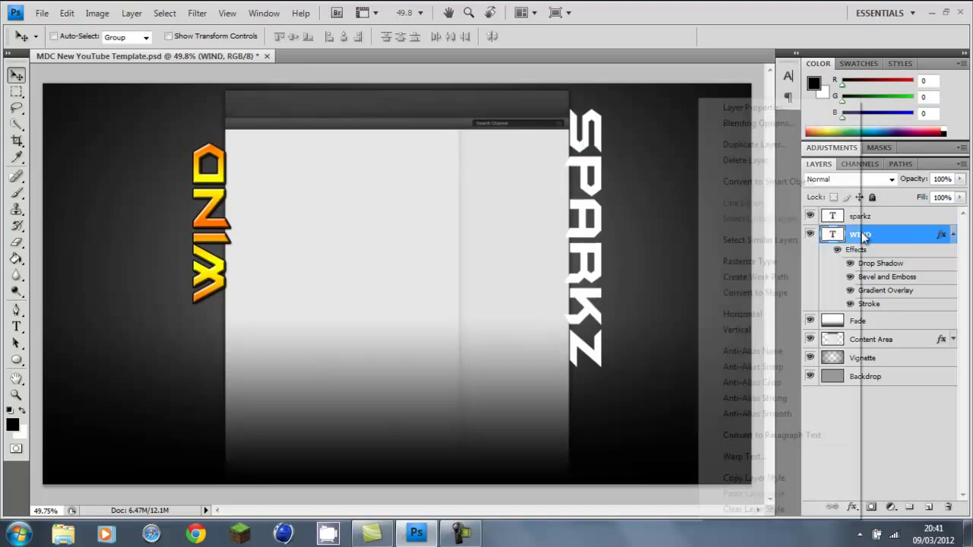
{"action": "key", "text": "Escape"}
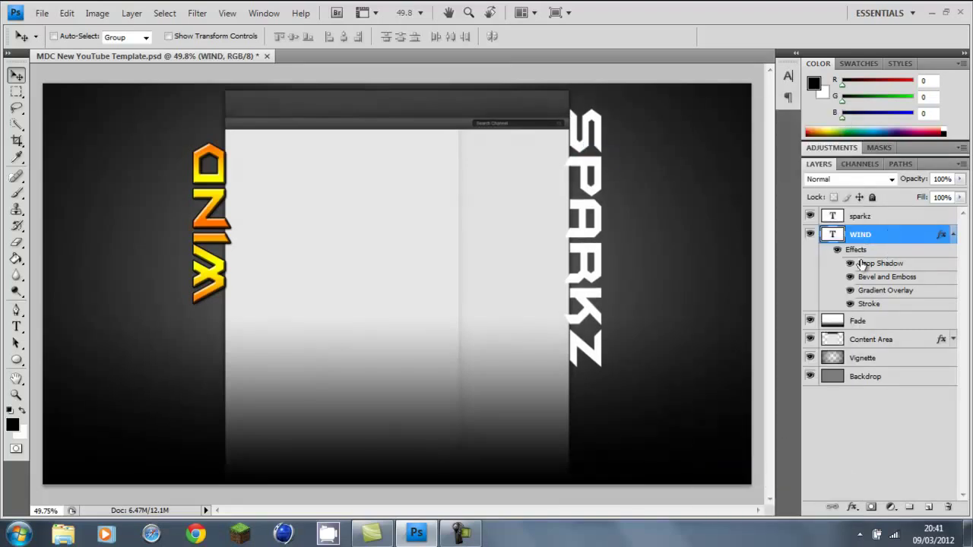
{"action": "left_click", "coordinate": [856, 218]}
{"action": "right_click", "coordinate": [856, 219]}
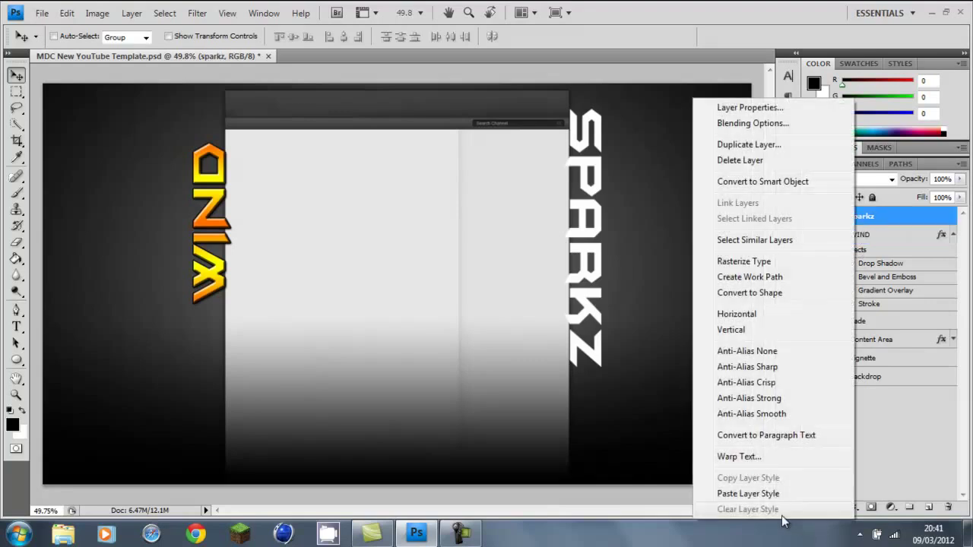
{"action": "left_click", "coordinate": [771, 494]}
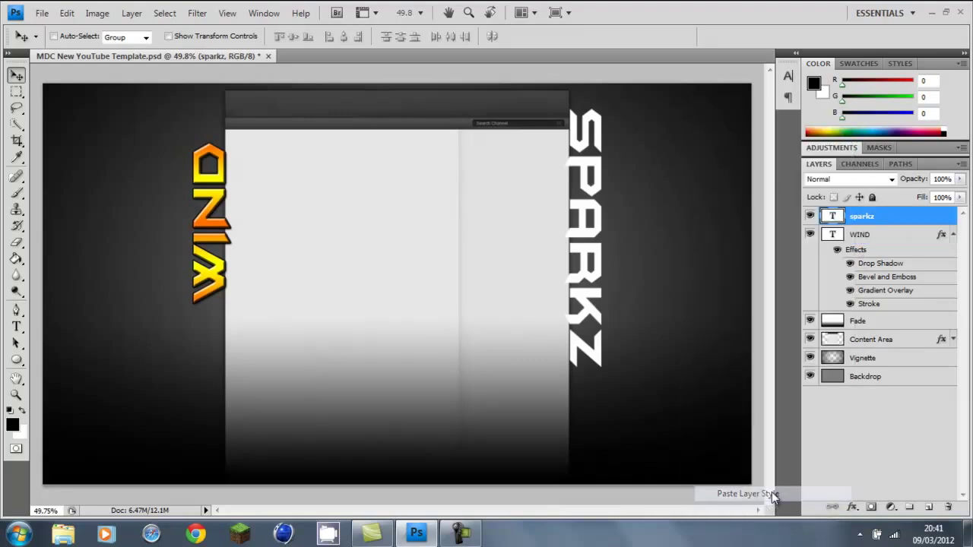
- Rename the sparkz layer to SPARKZ in capitals and deselect all layers
{"action": "double_click", "coordinate": [861, 219]}
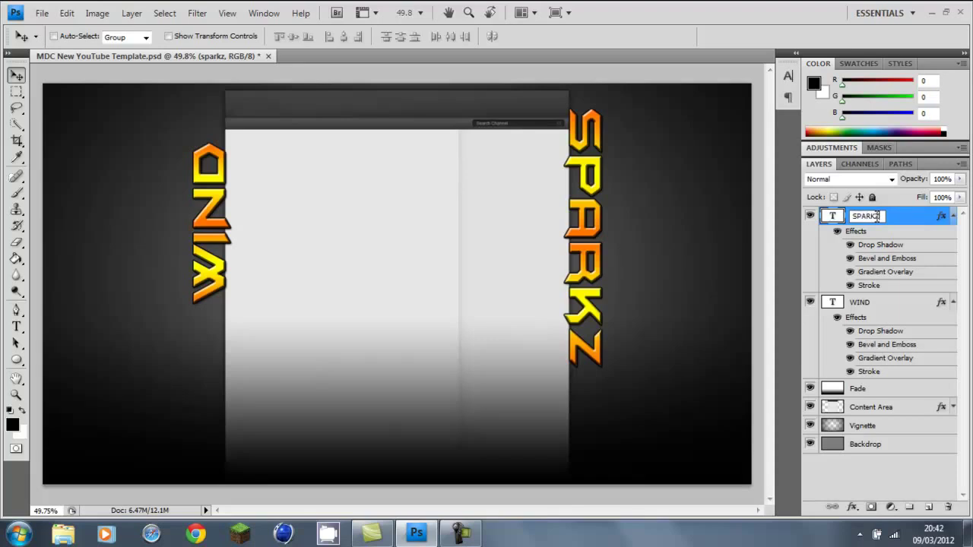
{"action": "key", "text": "Caps_Lock"}
{"action": "left_click", "coordinate": [841, 457]}
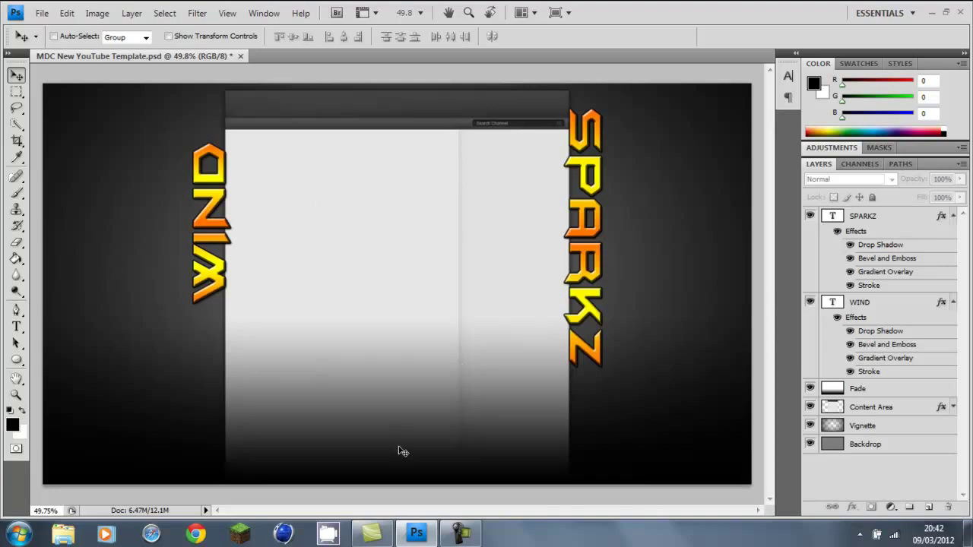
- Switch to Chrome and open Google Images
{"action": "left_click", "coordinate": [67, 13]}
{"action": "mouse_move", "coordinate": [39, 14]}
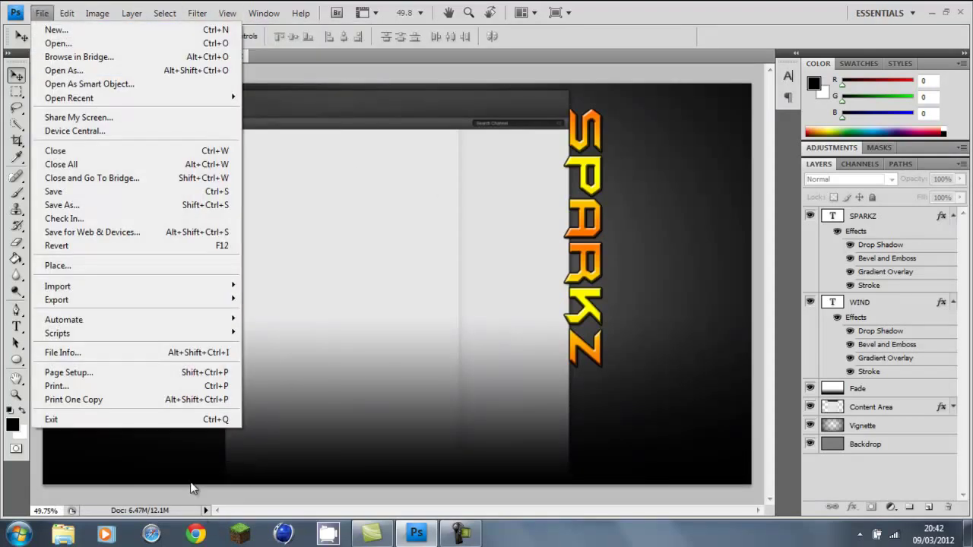
{"action": "left_click", "coordinate": [196, 535]}
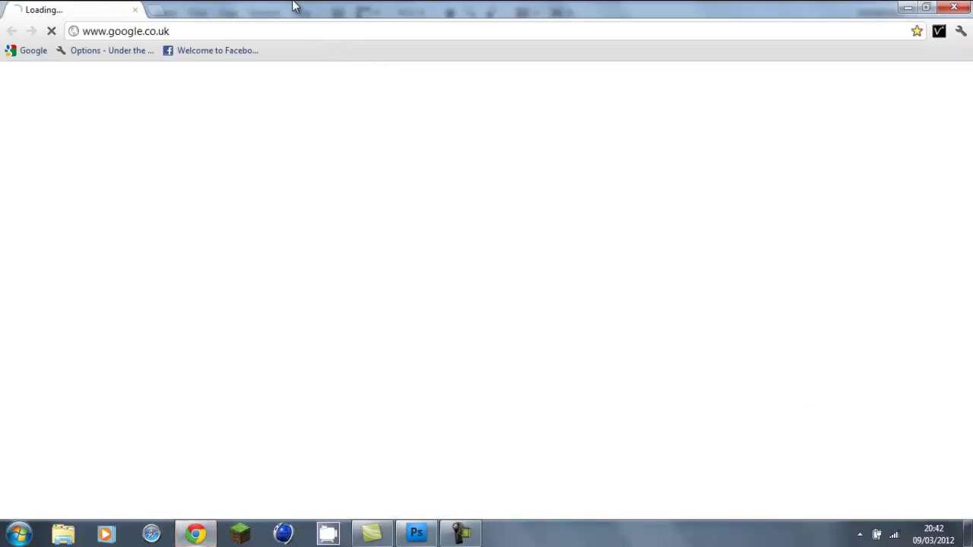
{"action": "left_click", "coordinate": [210, 27]}
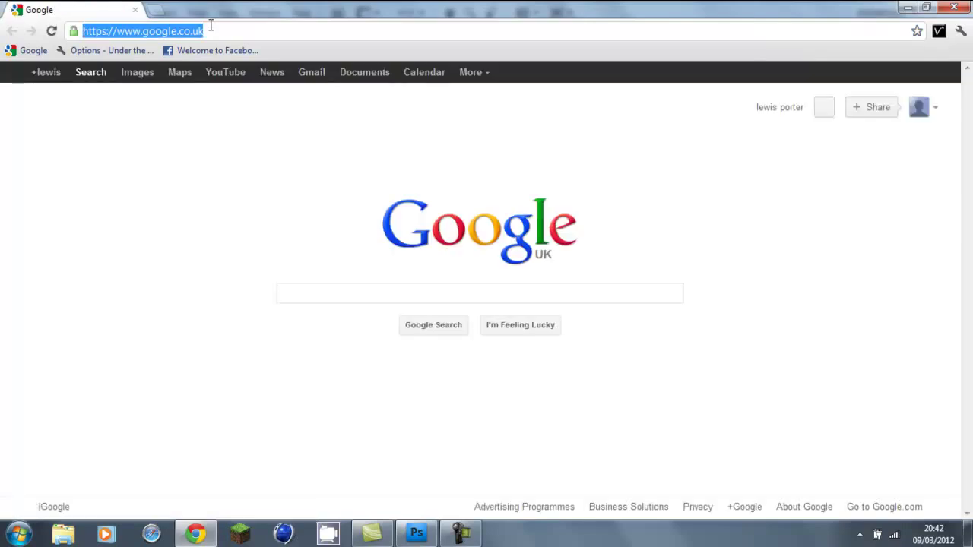
{"action": "left_click", "coordinate": [127, 74]}
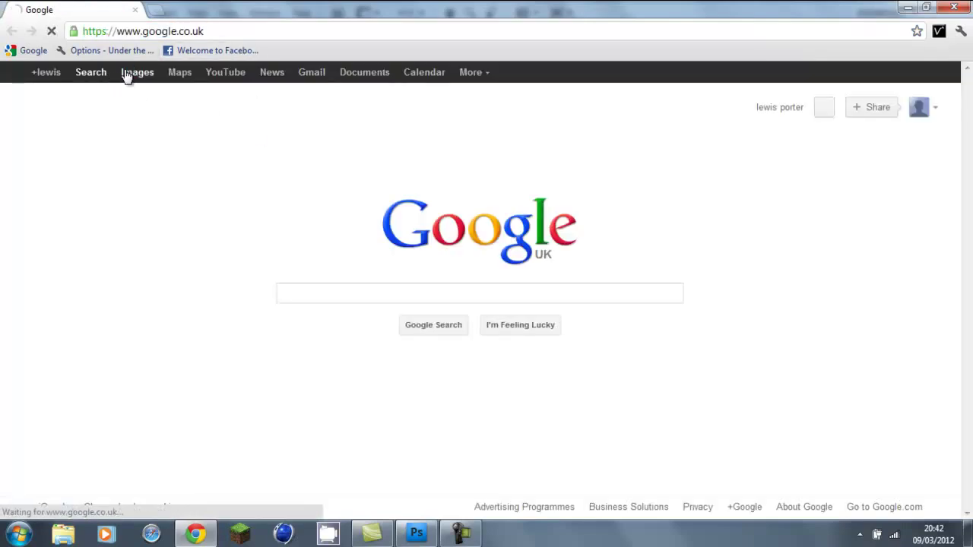
- Search for "abstract wallpaper" and open the black wallpaper with purple swirls from the results
{"action": "type", "text": "abs"}
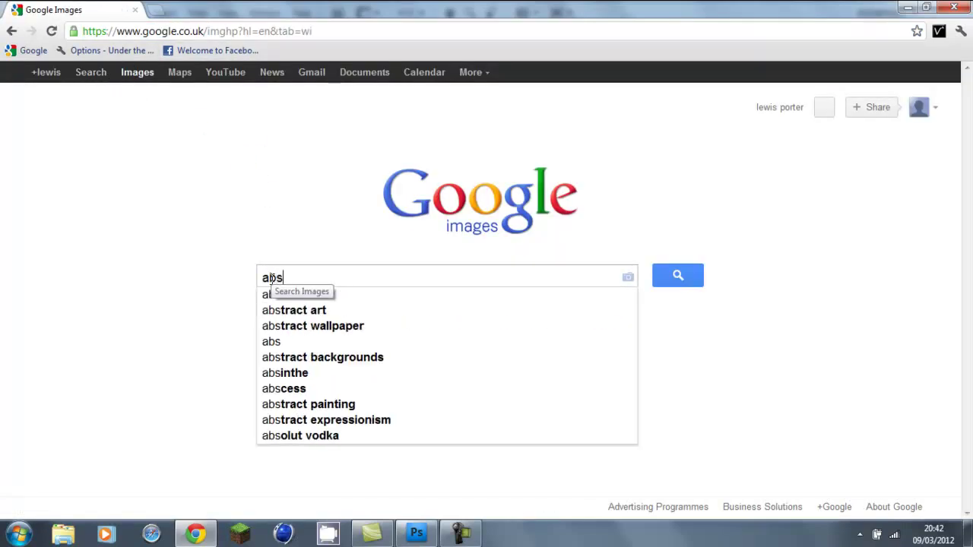
{"action": "type", "text": "tract wallpap"}
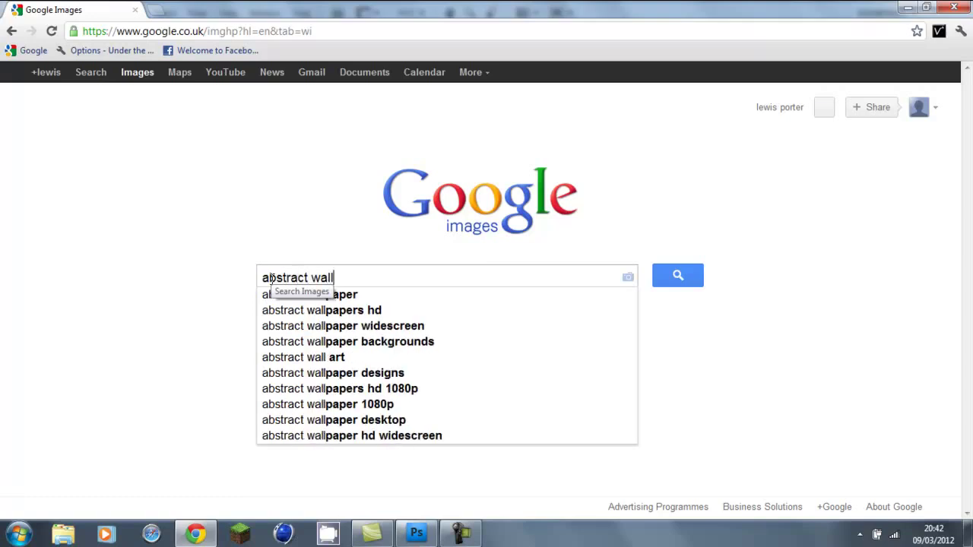
{"action": "key", "text": "BackSpace"}
{"action": "key", "text": "BackSpace"}
{"action": "key", "text": "BackSpace"}
{"action": "type", "text": "paper"}
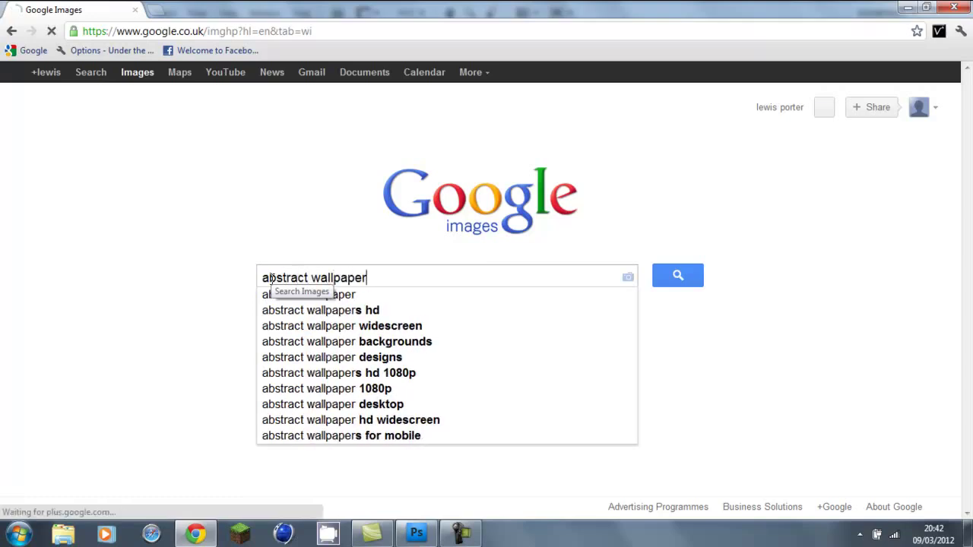
{"action": "key", "text": "Return"}
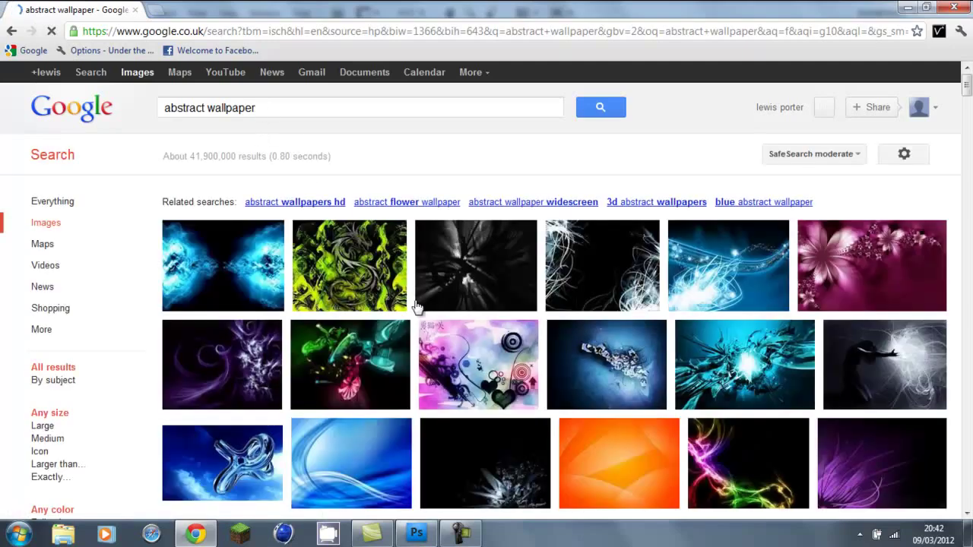
{"action": "mouse_move", "coordinate": [231, 352]}
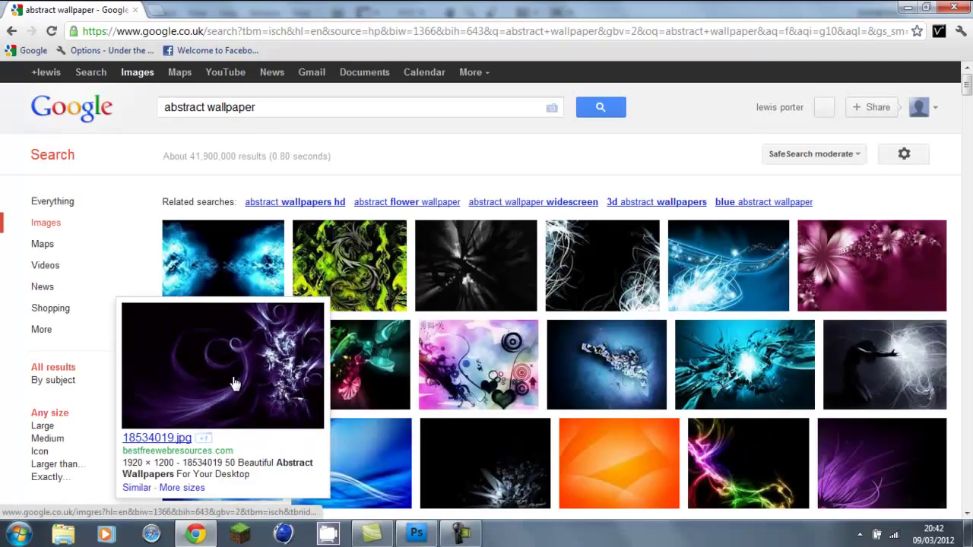
{"action": "left_click", "coordinate": [219, 331]}
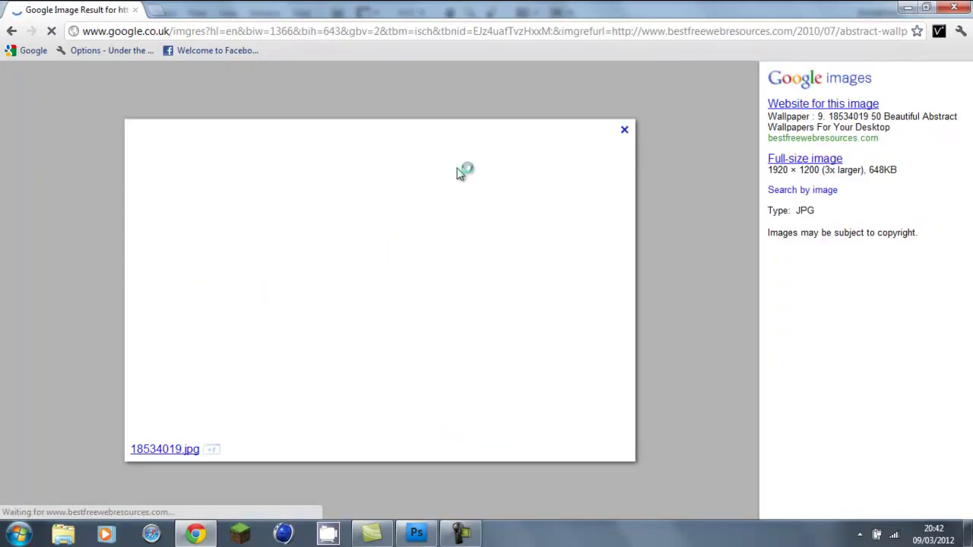
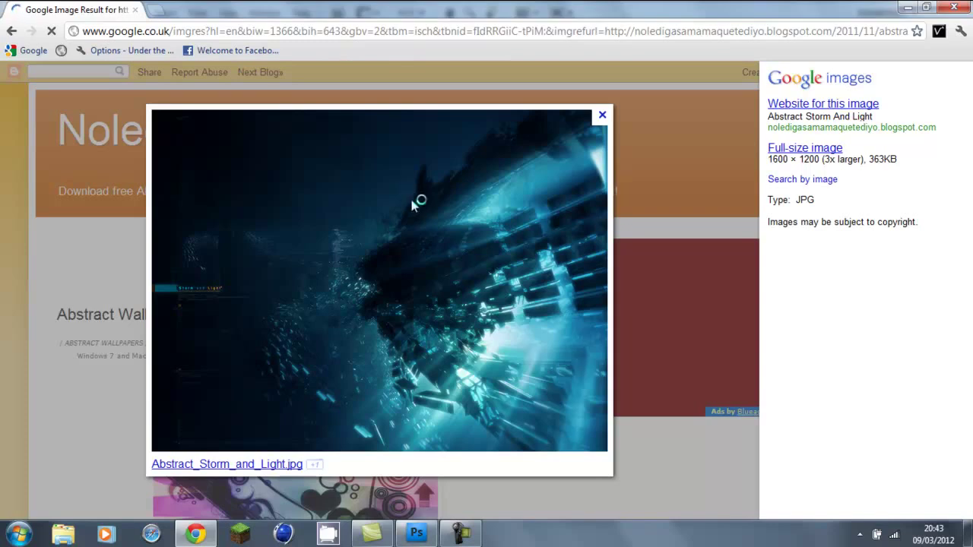
- Save the Abstract_Storm_and_Light image as a JPEG in the Videos library and close the browser
{"action": "right_click", "coordinate": [413, 199]}
{"action": "key", "text": "Escape"}
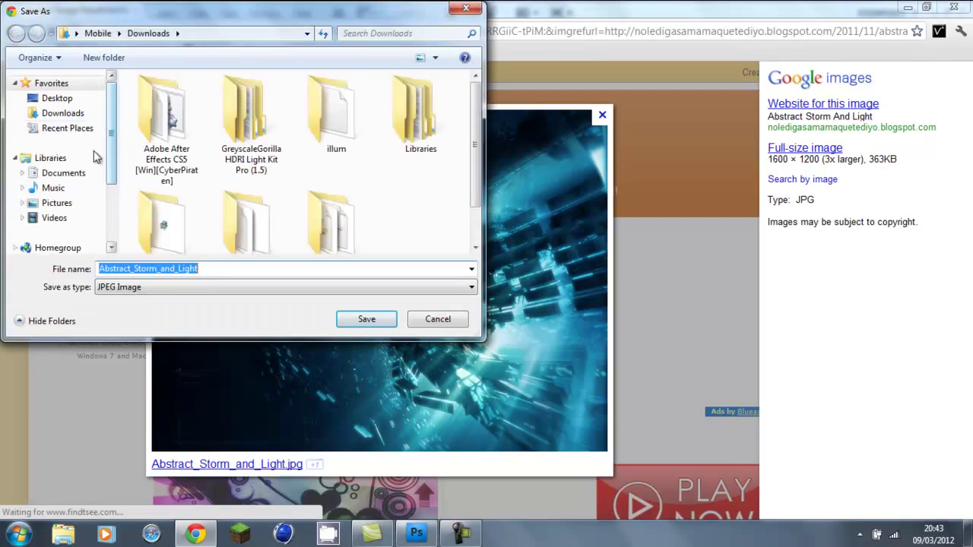
{"action": "left_click", "coordinate": [50, 216]}
{"action": "double_click", "coordinate": [212, 268]}
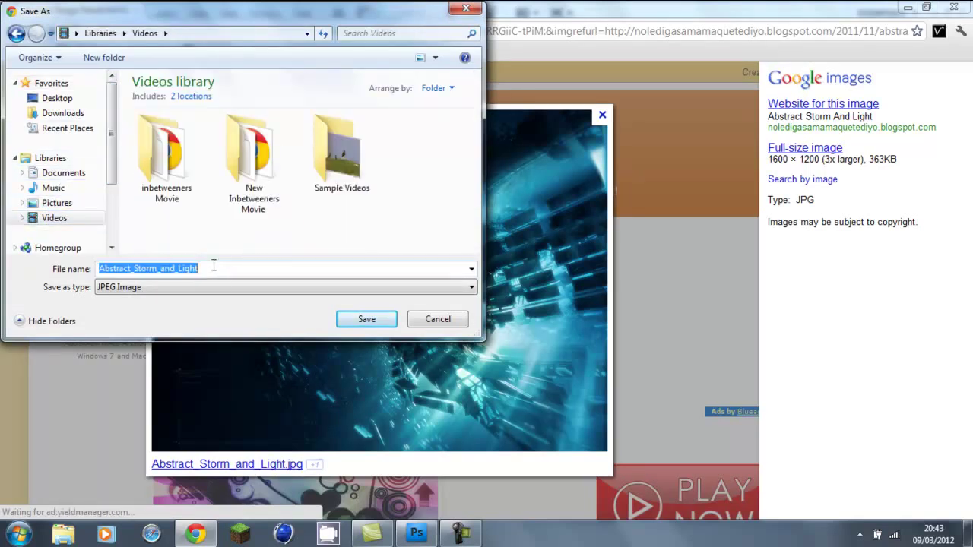
{"action": "left_click", "coordinate": [352, 321]}
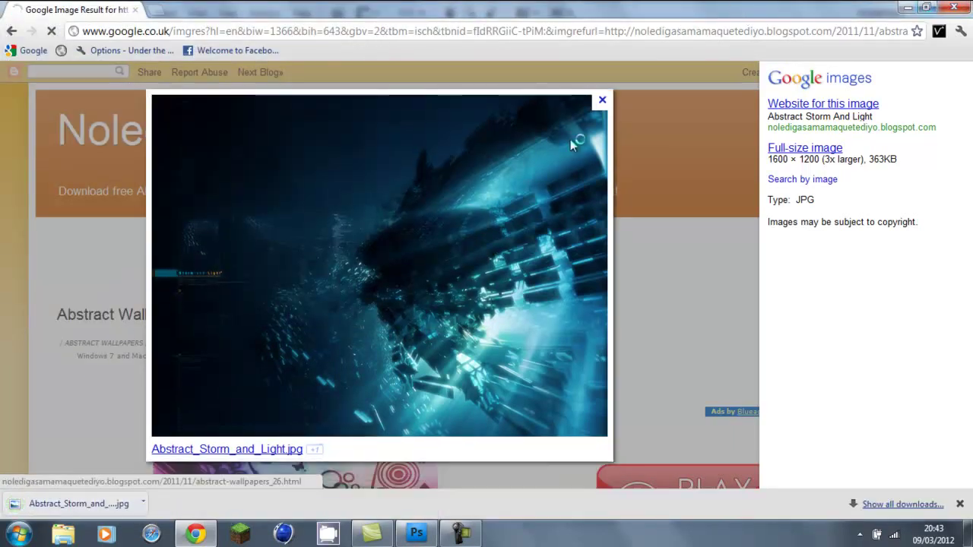
{"action": "left_click", "coordinate": [962, 8]}
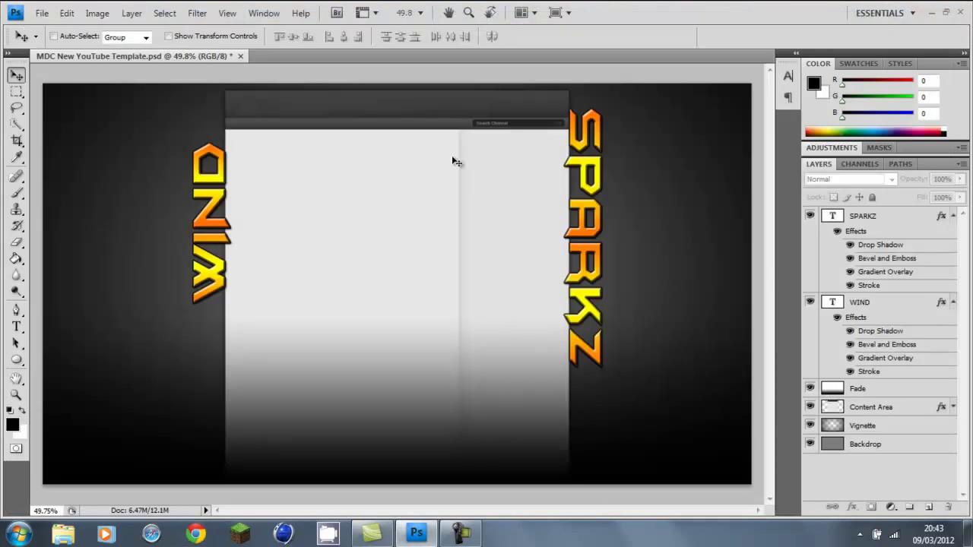
- Look through the Pictures library and its Sample Pictures folder for the saved wallpaper image
{"action": "left_click", "coordinate": [42, 13]}
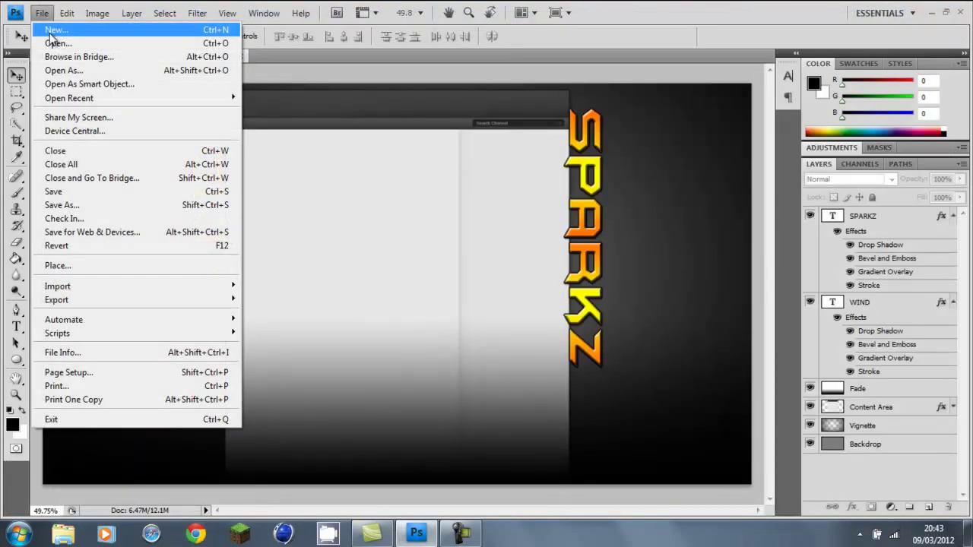
{"action": "key", "text": "Escape"}
{"action": "key", "text": "ctrl+o"}
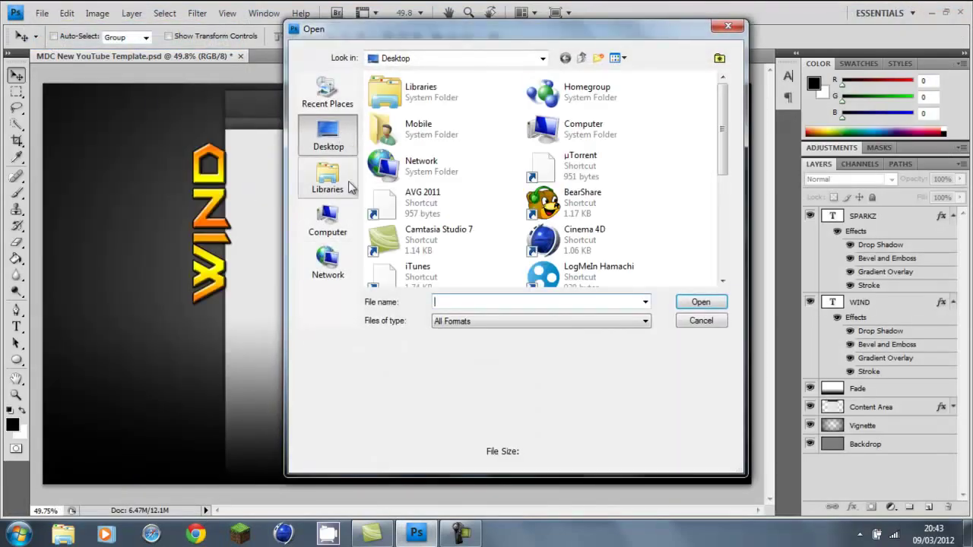
{"action": "left_click", "coordinate": [327, 182]}
{"action": "double_click", "coordinate": [431, 128]}
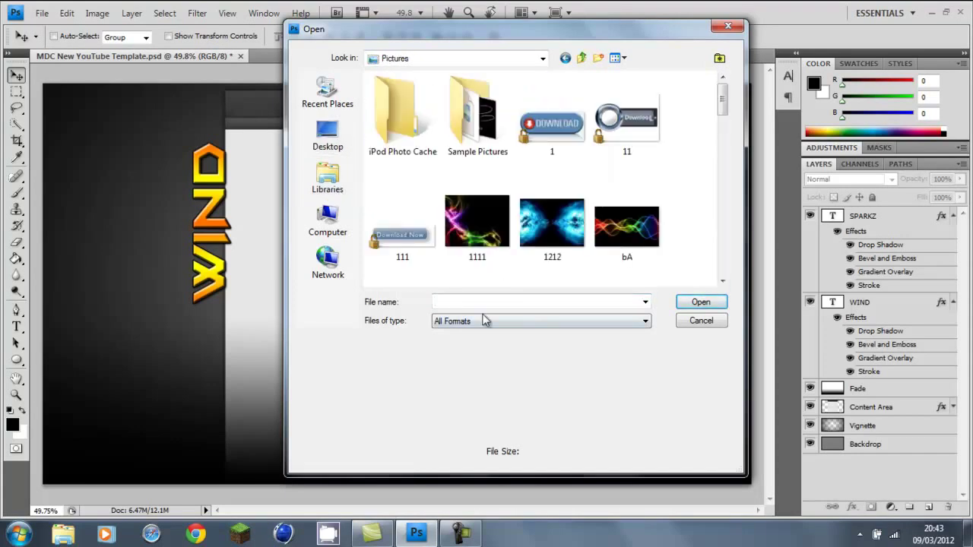
{"action": "left_click_drag", "start_coordinate": [720, 112], "coordinate": [722, 275]}
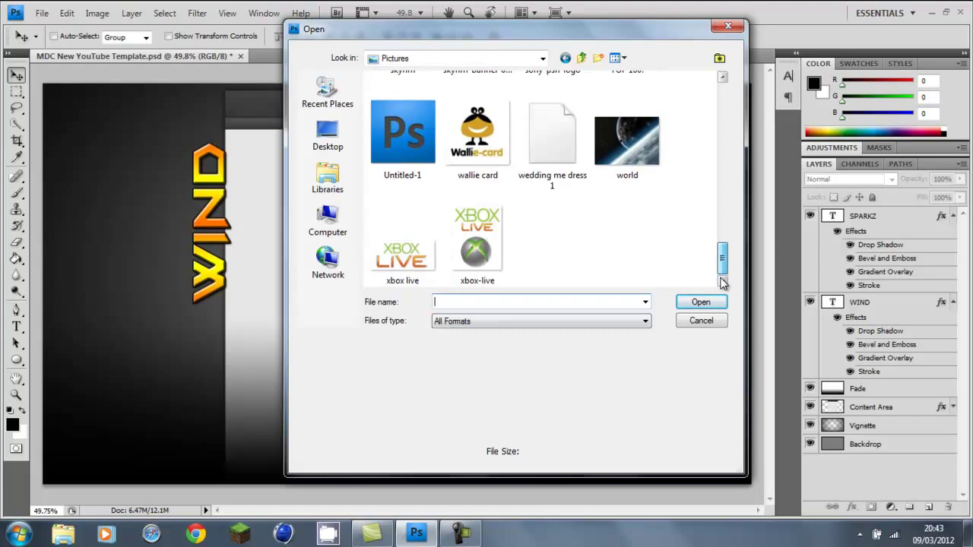
{"action": "left_click_drag", "start_coordinate": [722, 278], "coordinate": [679, 98]}
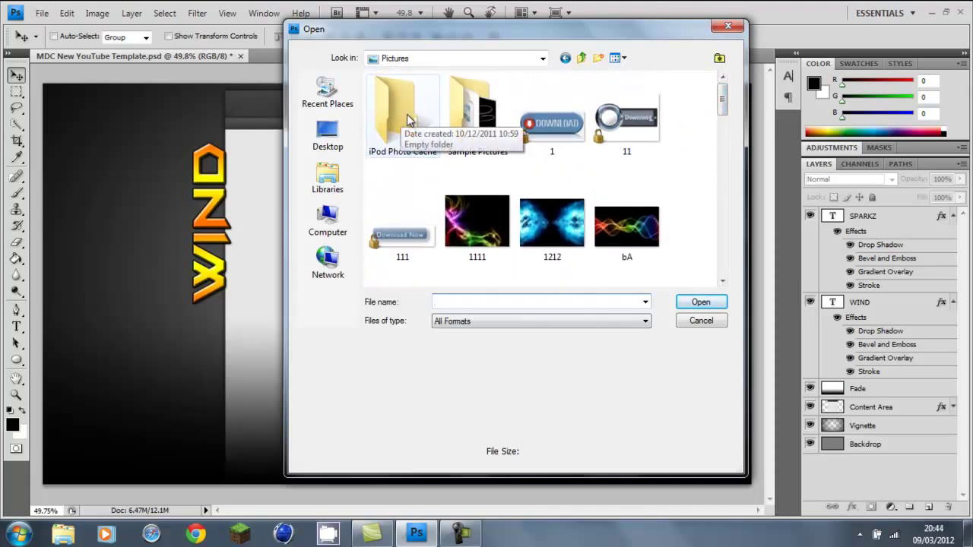
{"action": "double_click", "coordinate": [478, 141]}
{"action": "left_click_drag", "start_coordinate": [722, 122], "coordinate": [666, 102]}
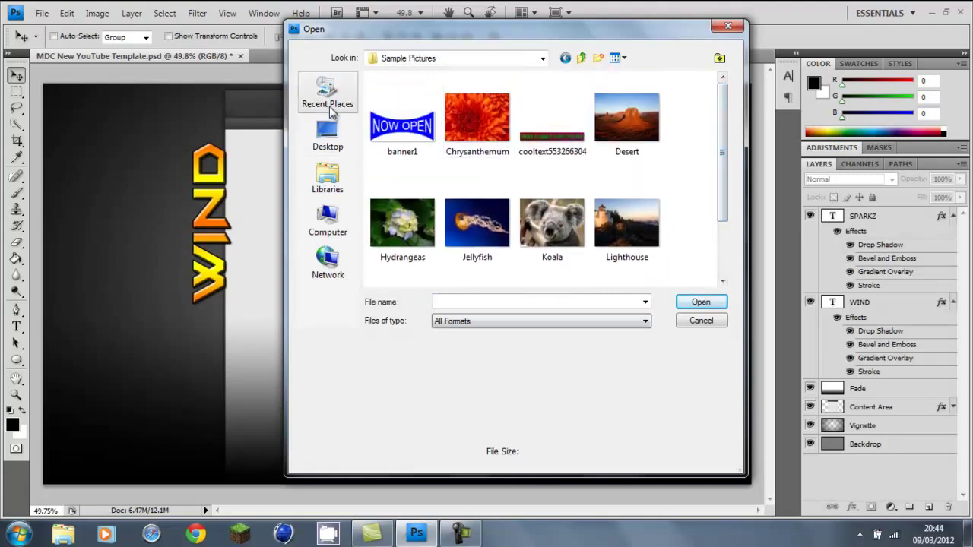
{"action": "left_click", "coordinate": [567, 58]}
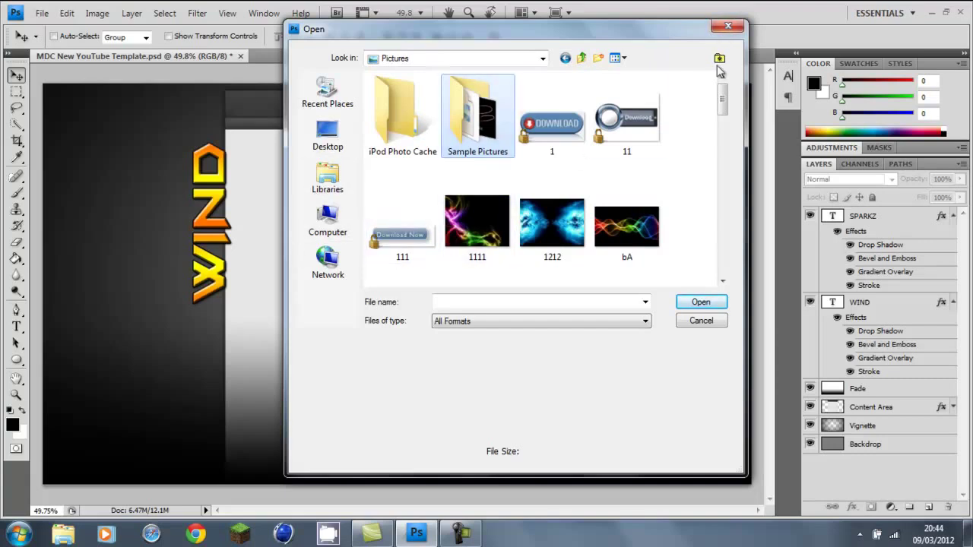
{"action": "left_click", "coordinate": [727, 26]}
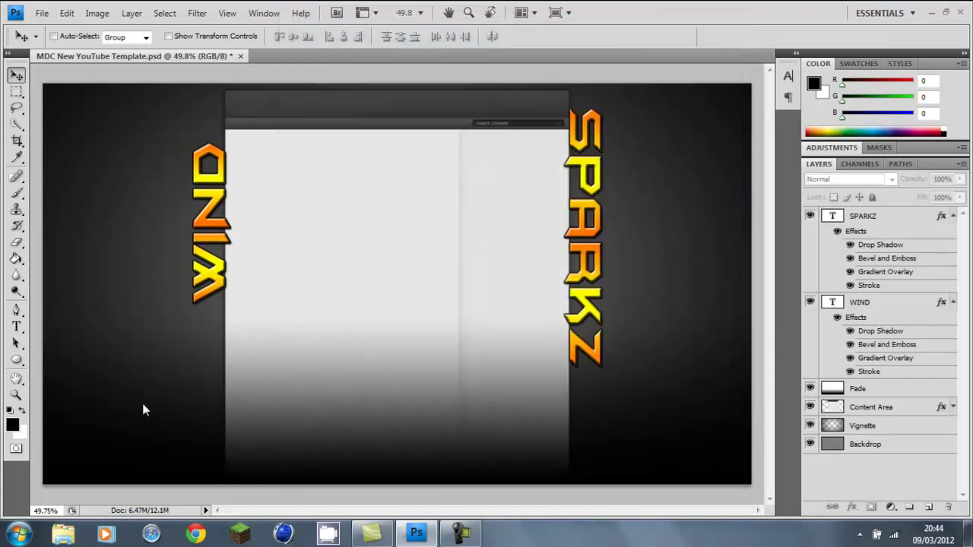
- Switch to Chrome and search Google Images for "abstract wallpaper"
{"action": "left_click", "coordinate": [196, 534]}
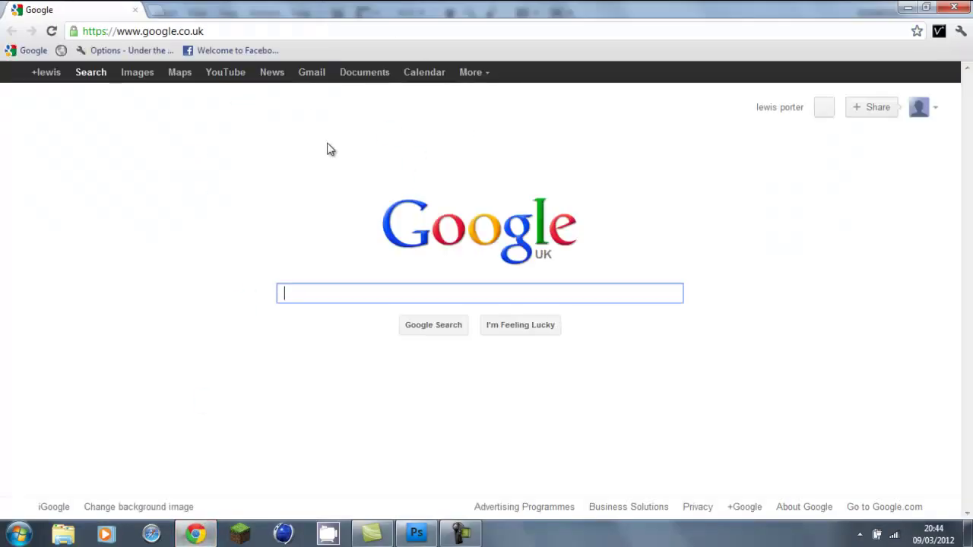
{"action": "left_click", "coordinate": [133, 72]}
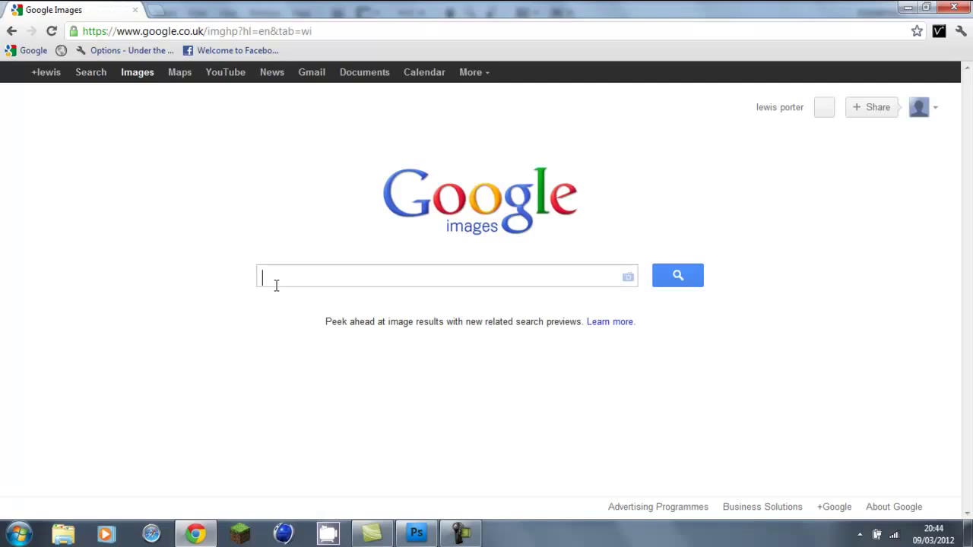
{"action": "type", "text": "abstarct"}
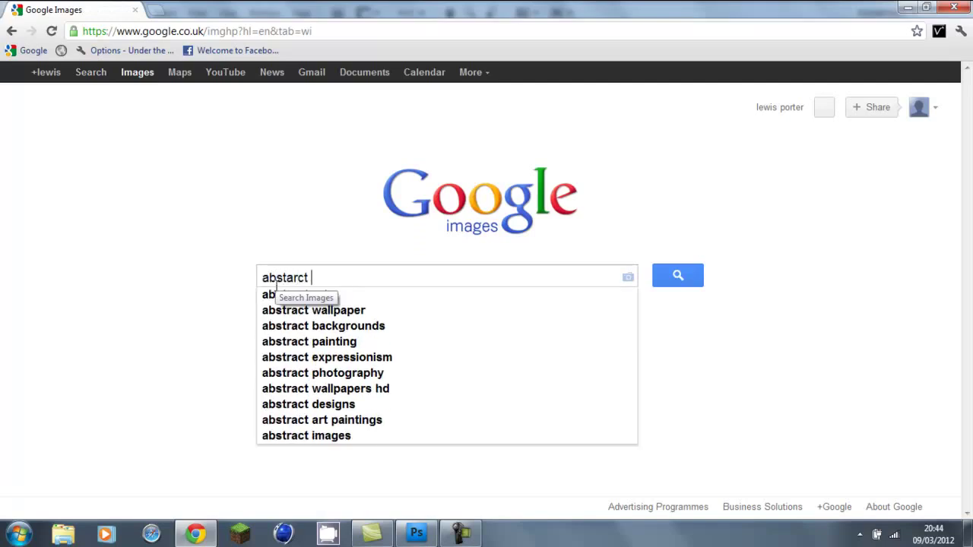
{"action": "key", "text": "BackSpace"}
{"action": "key", "text": "BackSpace"}
{"action": "key", "text": "BackSpace"}
{"action": "type", "text": "ract w"}
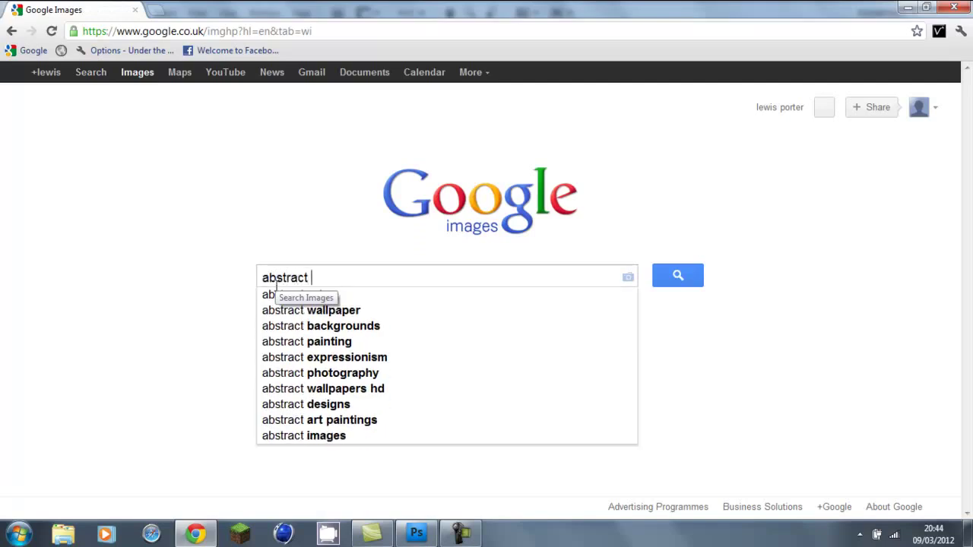
{"action": "type", "text": "all"}
{"action": "key", "text": "Down"}
{"action": "key", "text": "Return"}
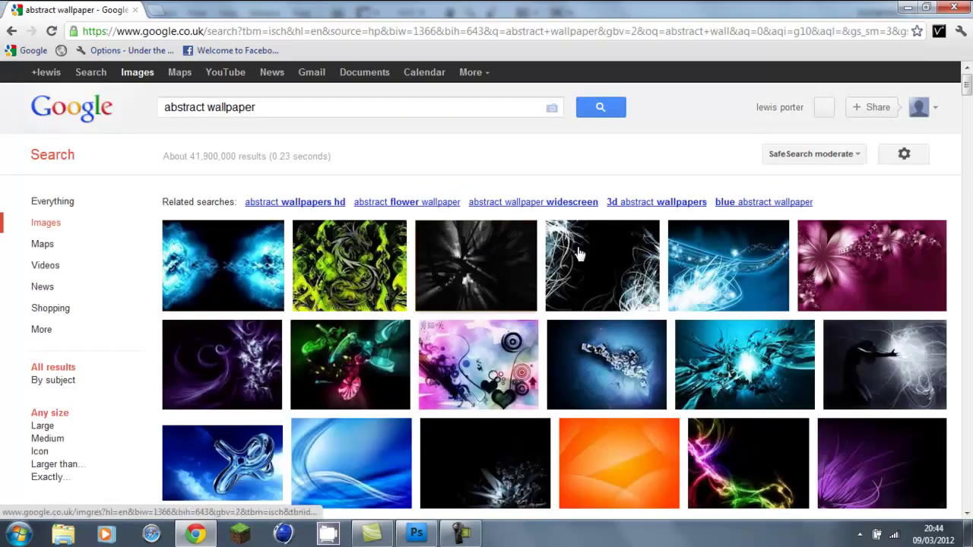
- Open the dark blue Abstract Storm And Light wallpaper from page 2 of the image results
{"action": "mouse_move", "coordinate": [693, 278]}
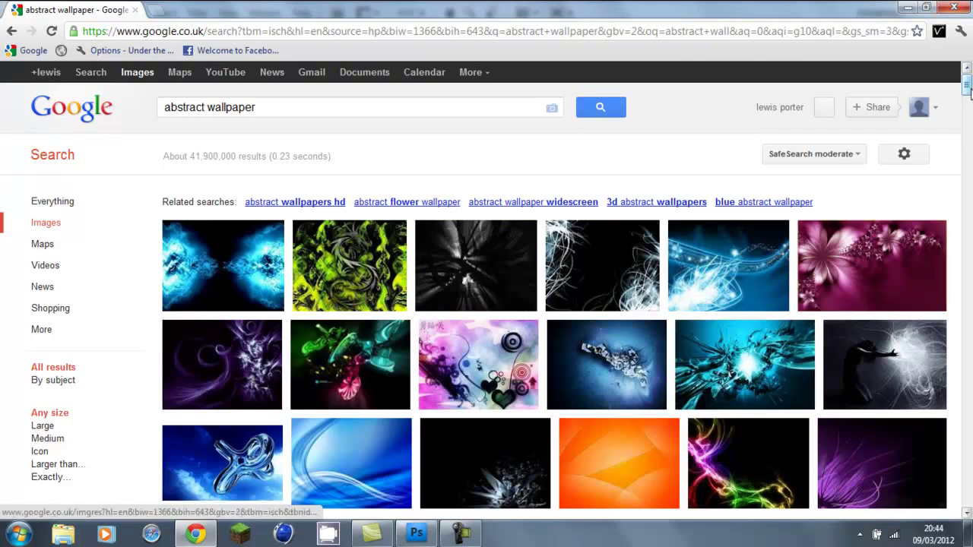
{"action": "scroll", "coordinate": [536, 269], "scroll_direction": "down", "scroll_amount": 3}
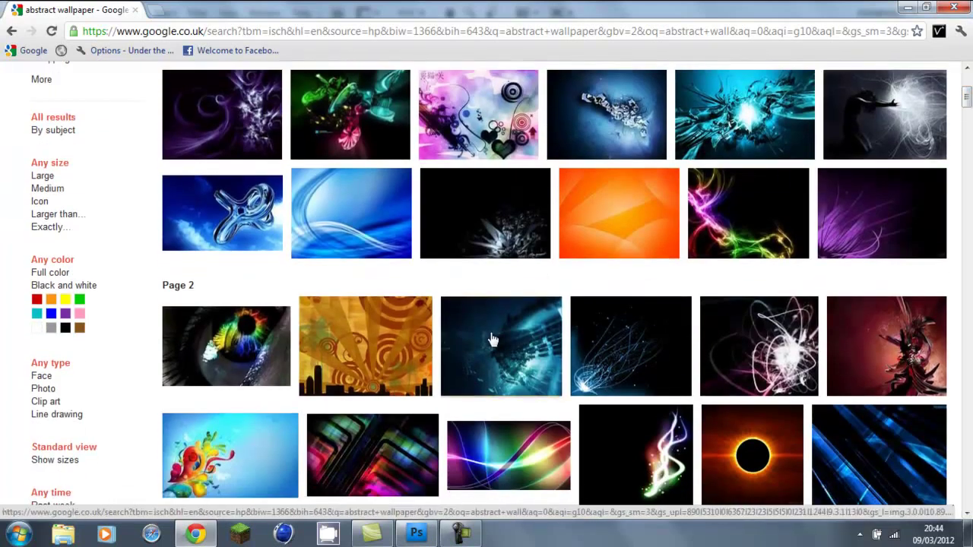
{"action": "left_click", "coordinate": [434, 337]}
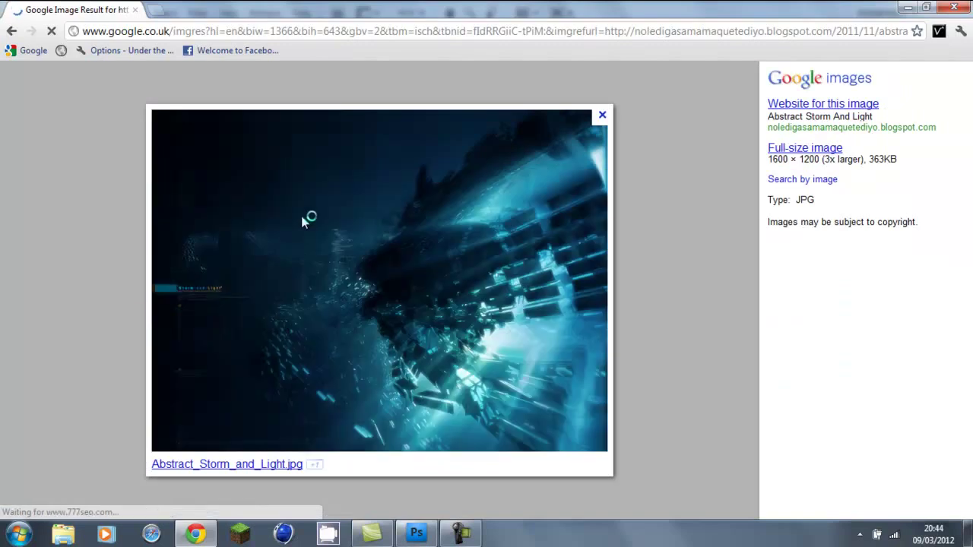
- Save the wallpaper to the Desktop as a JPEG image named 1
{"action": "right_click", "coordinate": [304, 219]}
{"action": "left_click", "coordinate": [341, 224]}
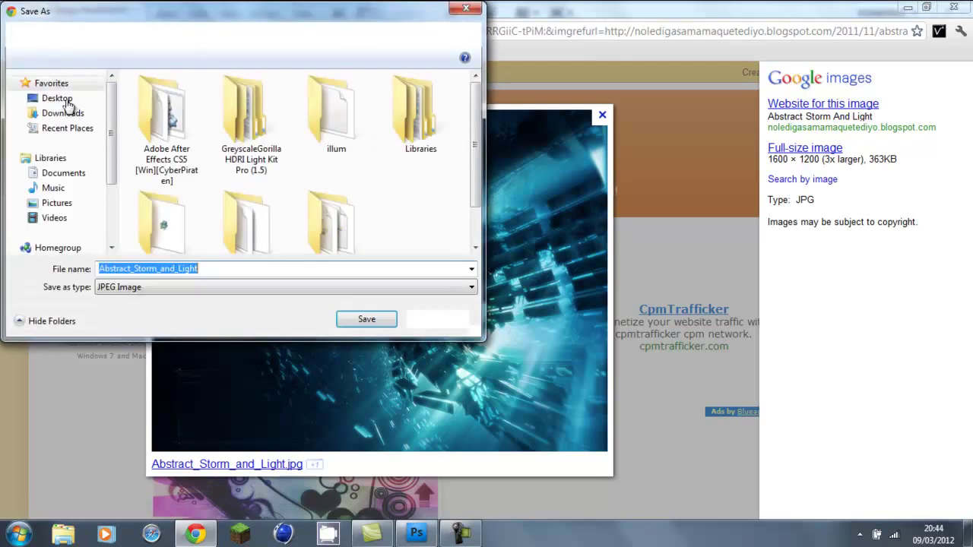
{"action": "left_click", "coordinate": [67, 104]}
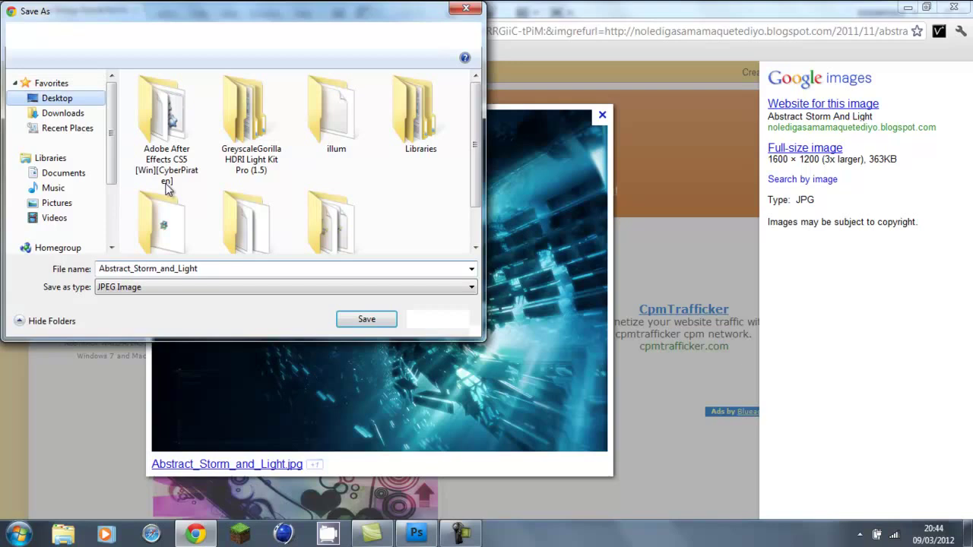
{"action": "double_click", "coordinate": [207, 266]}
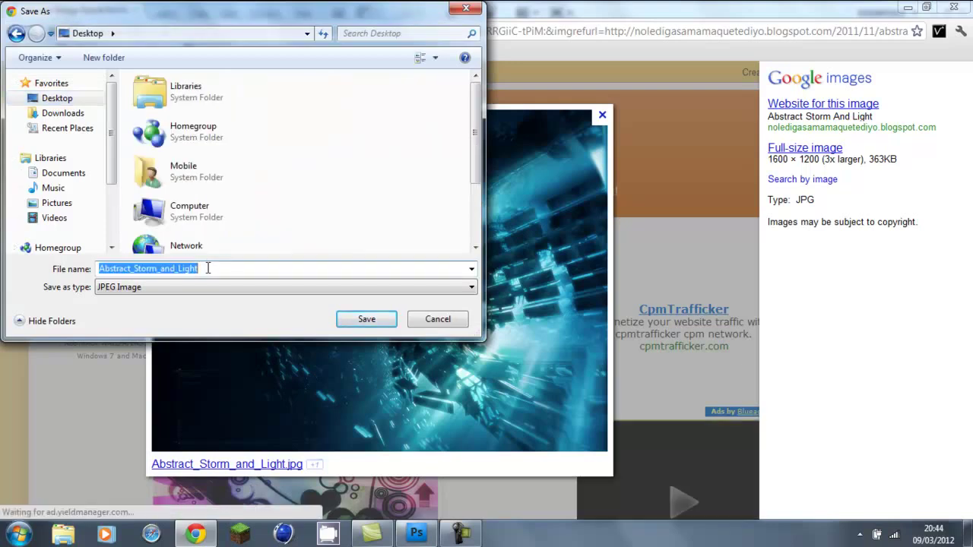
{"action": "type", "text": "l"}
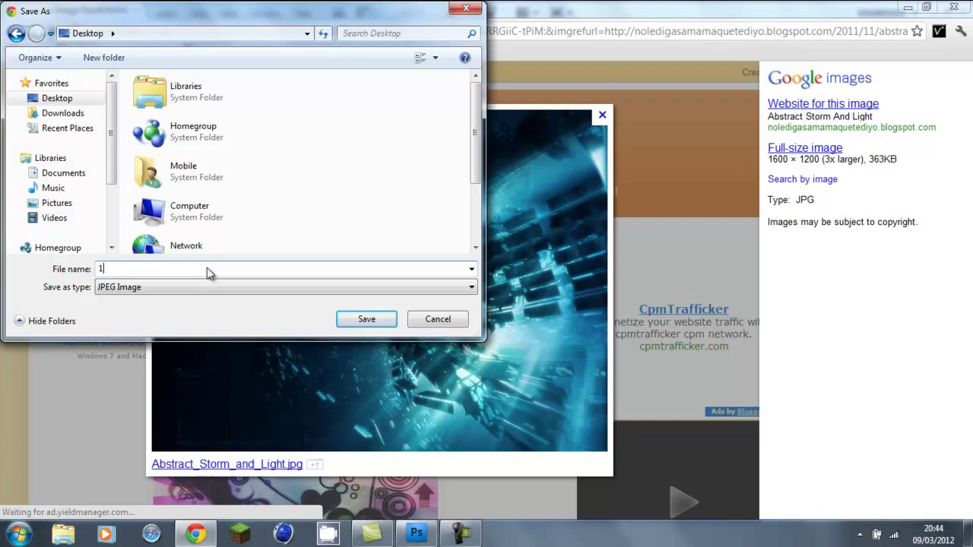
{"action": "left_click", "coordinate": [354, 319]}
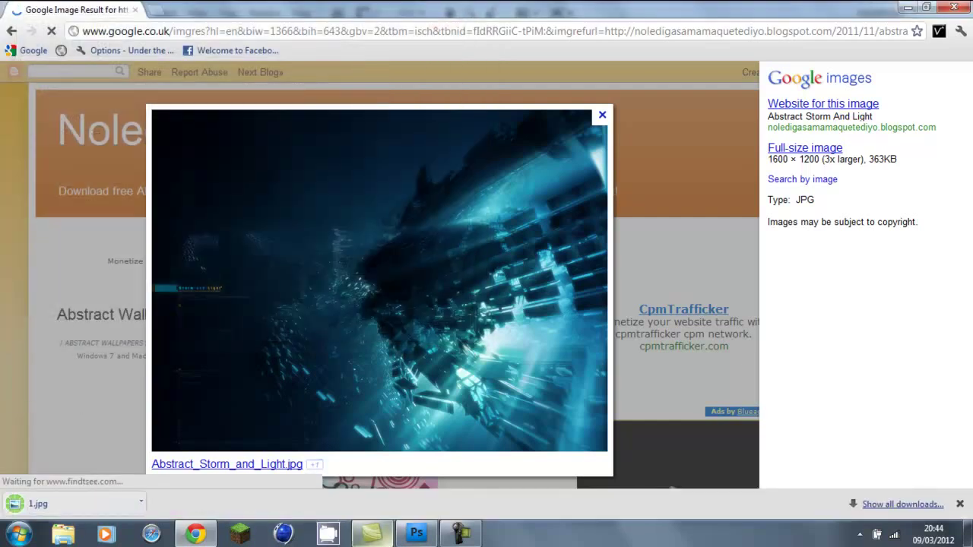
- Close the Chrome window and return to the template in Photoshop
{"action": "key", "text": "alt+Tab"}
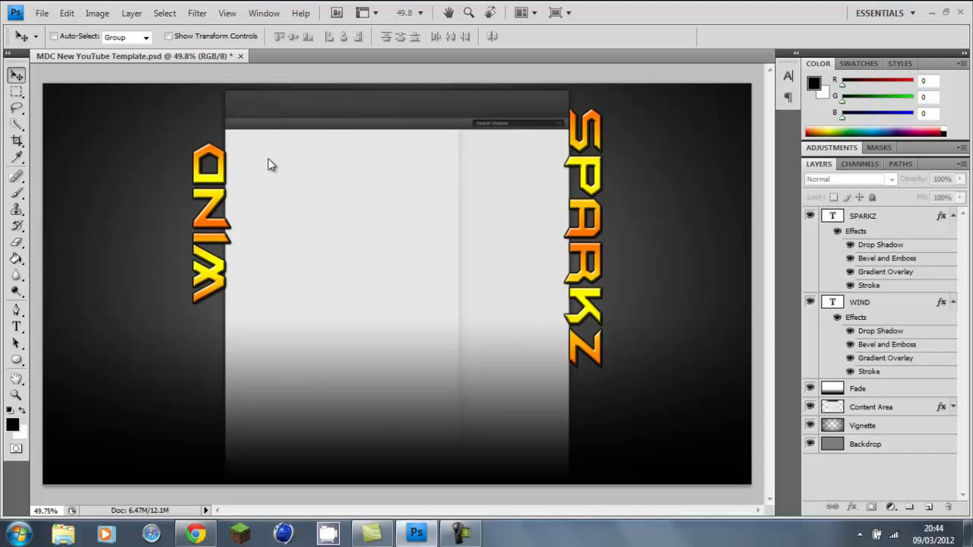
{"action": "key", "text": "alt+f"}
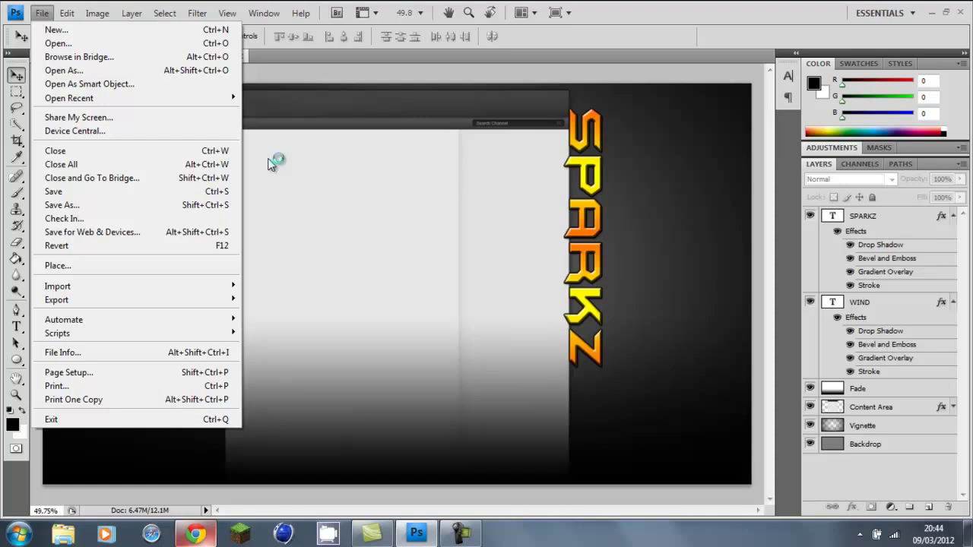
{"action": "key", "text": "Escape"}
{"action": "key", "text": "super+alt+4"}
{"action": "key", "text": "Up"}
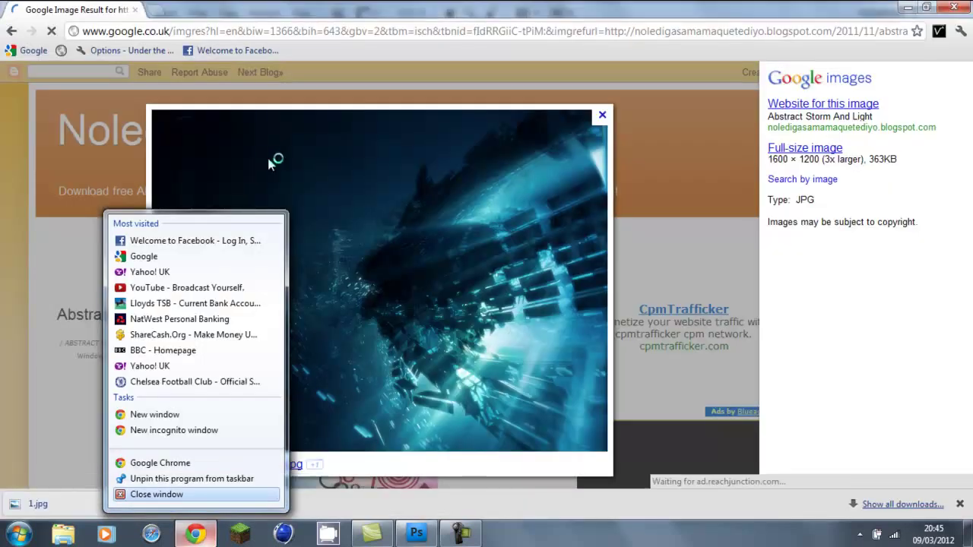
{"action": "key", "text": "Return"}
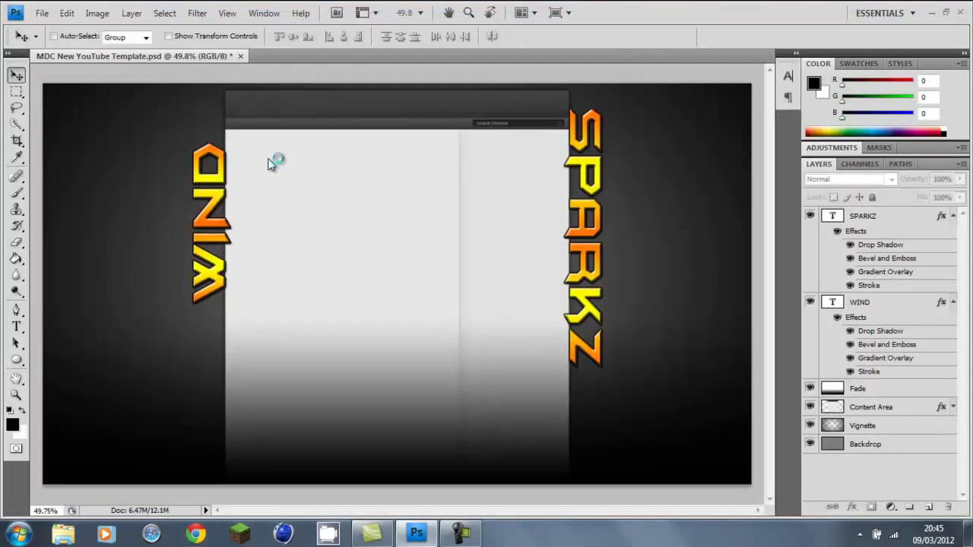
- Open 1.jpg from the Desktop and copy the wallpaper into the YouTube template document as a new layer
{"action": "key", "text": "alt+f"}
{"action": "key", "text": "Down"}
{"action": "key", "text": "Return"}
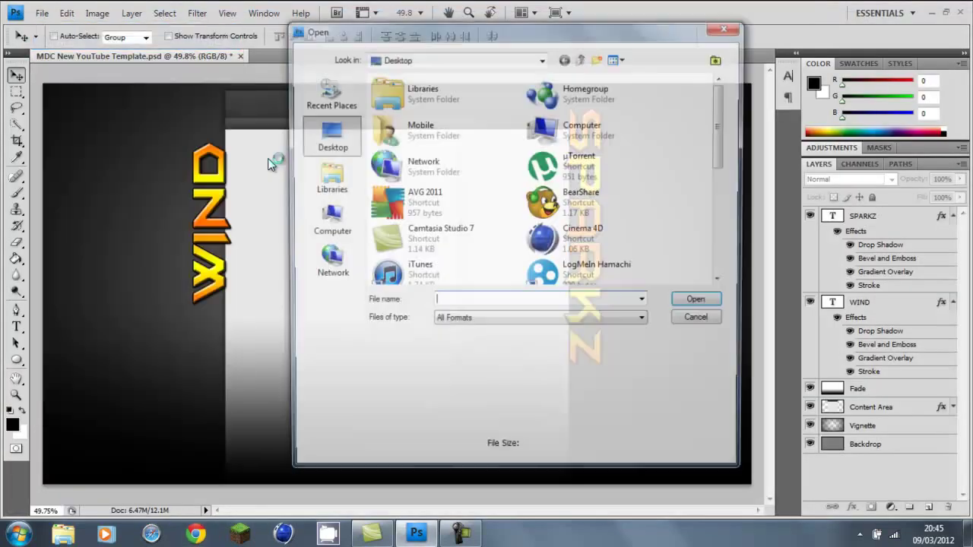
{"action": "type", "text": "1"}
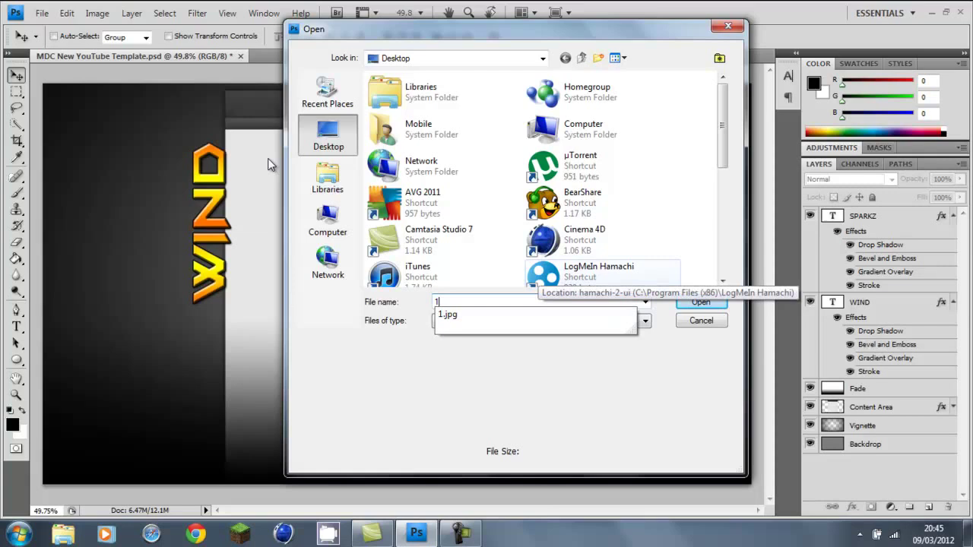
{"action": "key", "text": "Down"}
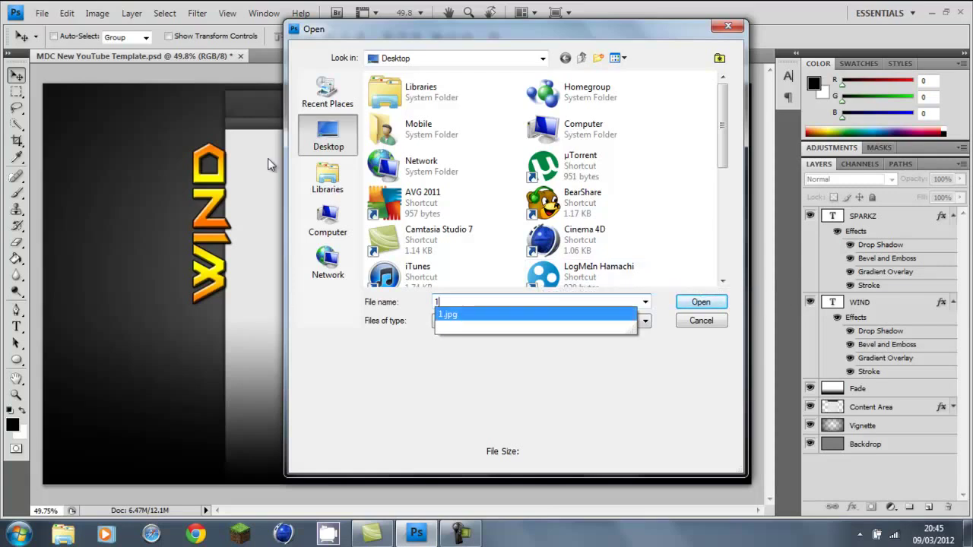
{"action": "key", "text": "Return"}
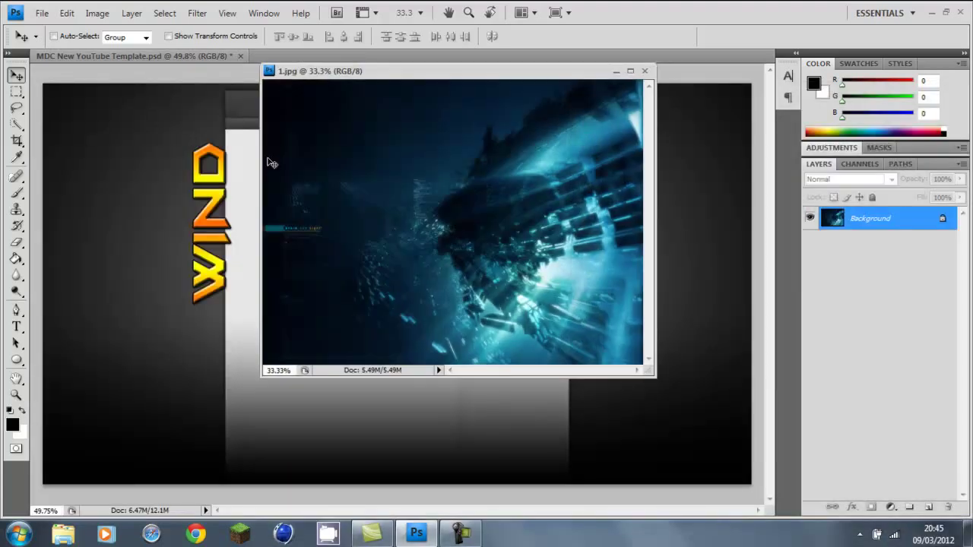
{"action": "left_click_drag", "start_coordinate": [268, 158], "coordinate": [97, 212]}
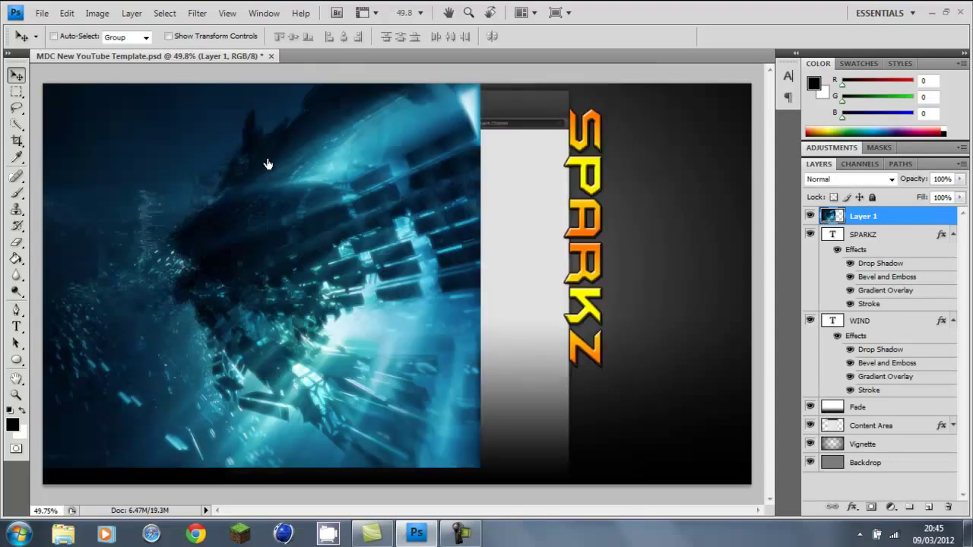
- Place the wallpaper layer directly below the Content Area layer and stretch it to 125% width to fill the canvas
{"action": "key", "text": "ctrl+bracketleft"}
{"action": "key", "text": "ctrl+bracketleft"}
{"action": "key", "text": "ctrl+bracketleft"}
{"action": "key", "text": "ctrl+bracketleft"}
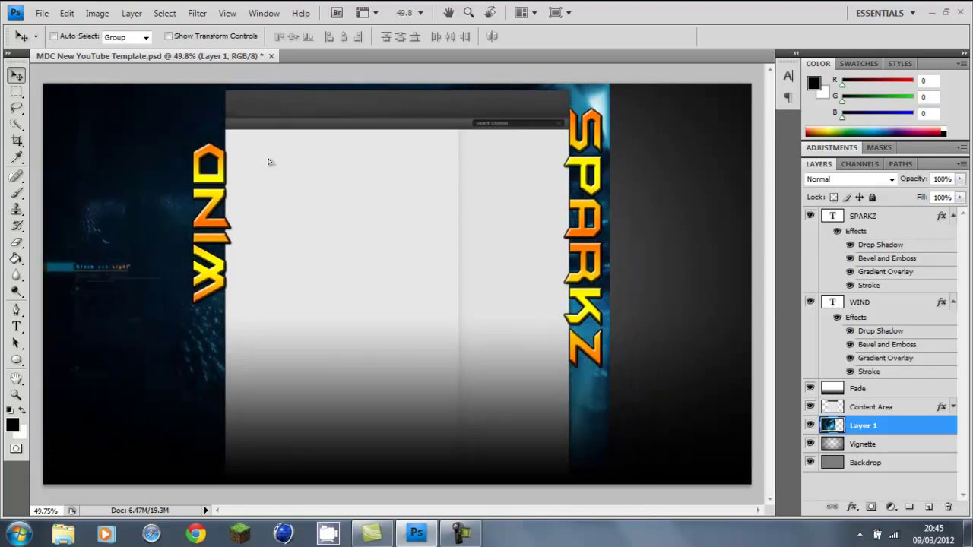
{"action": "key", "text": "ctrl+t"}
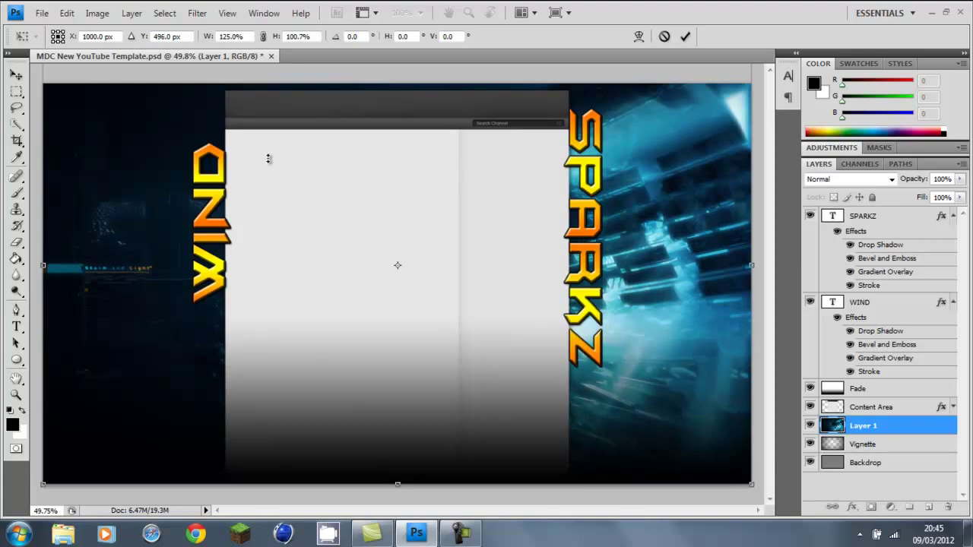
{"action": "key", "text": "Return"}
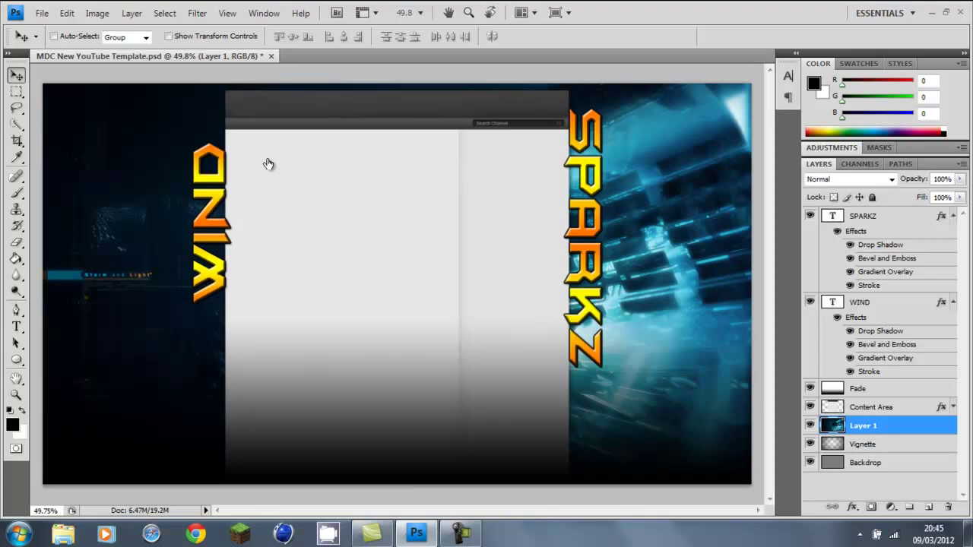
- Select the SPARKZ text layer, enter its text editing with the whole word selected, and leave the text as is
{"action": "key", "text": "alt+period"}
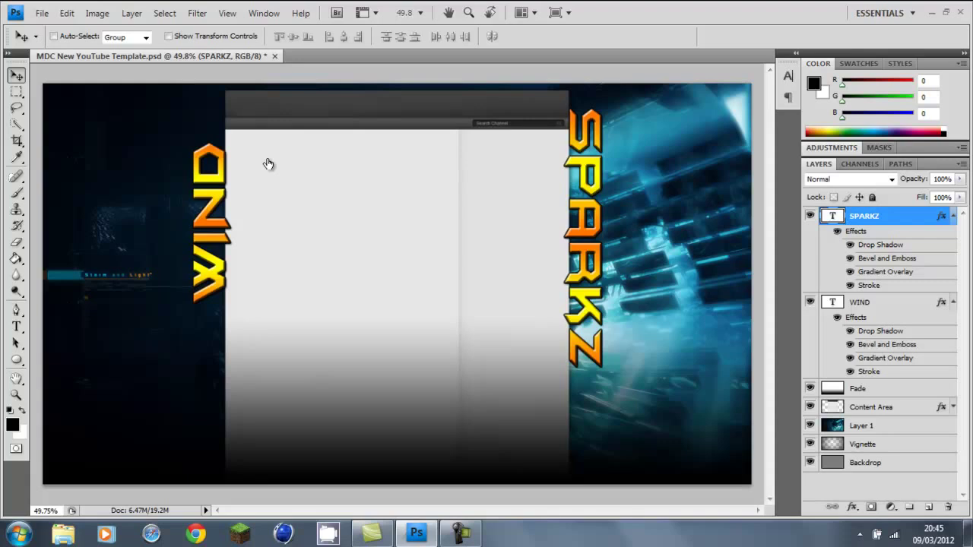
{"action": "key", "text": "t"}
{"action": "key", "text": "Return"}
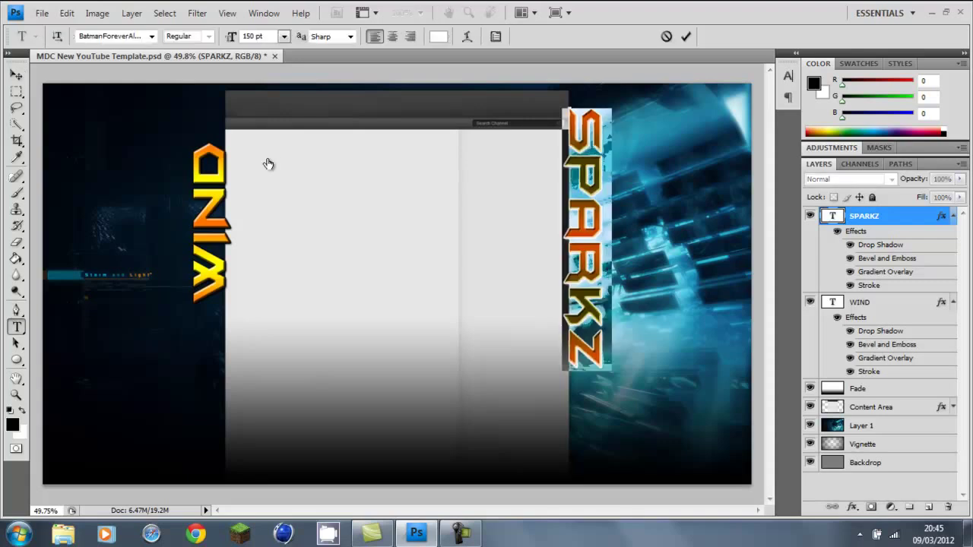
{"action": "key", "text": "ctrl+Return"}
{"action": "key", "text": "v"}
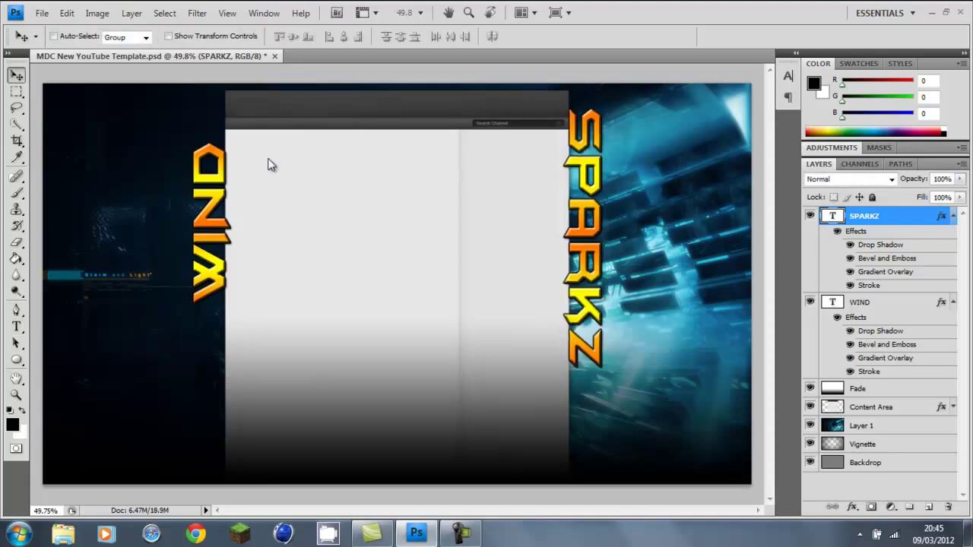
- Change the Gradient Overlay of the SPARKZ layer to a light blue gradient preset and apply the layer style
{"action": "key", "text": "Menu"}
{"action": "key", "text": "Up"}
{"action": "key", "text": "Return"}
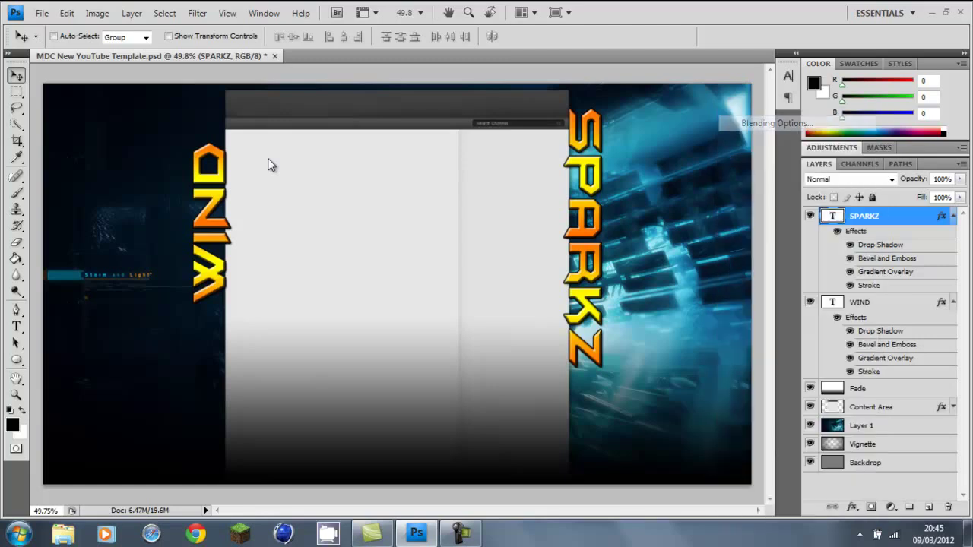
{"action": "key", "text": "ctrl+8"}
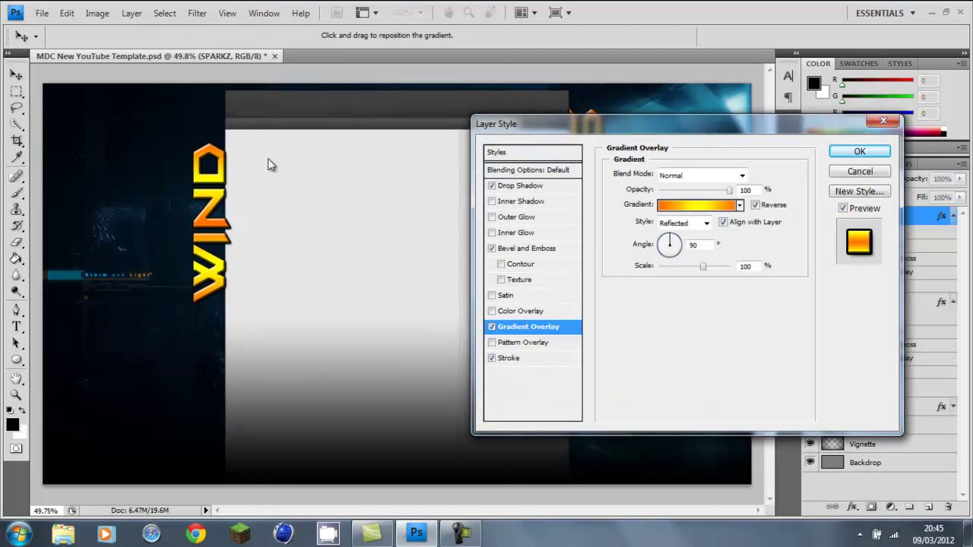
{"action": "key", "text": "Tab"}
{"action": "key", "text": "space"}
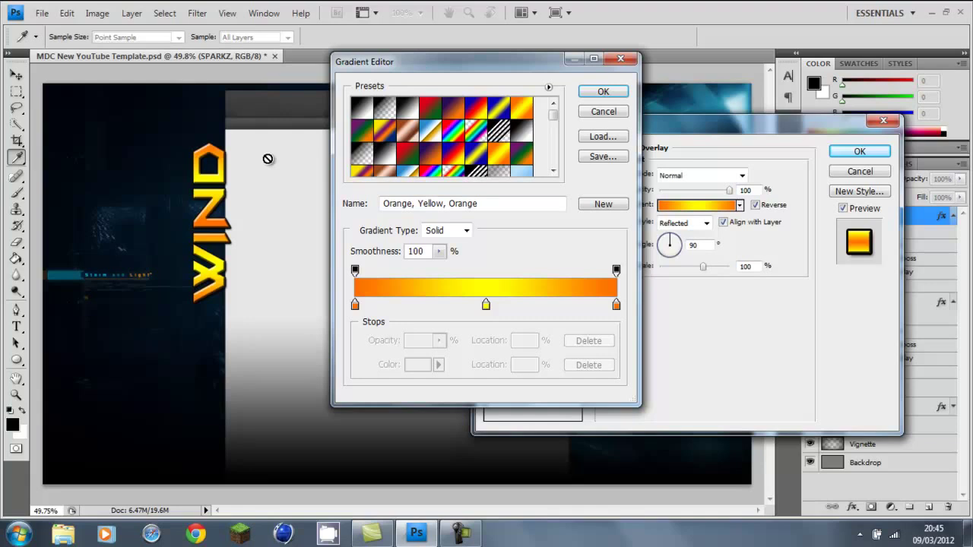
{"action": "scroll", "coordinate": [271, 165], "scroll_direction": "down", "scroll_amount": 5}
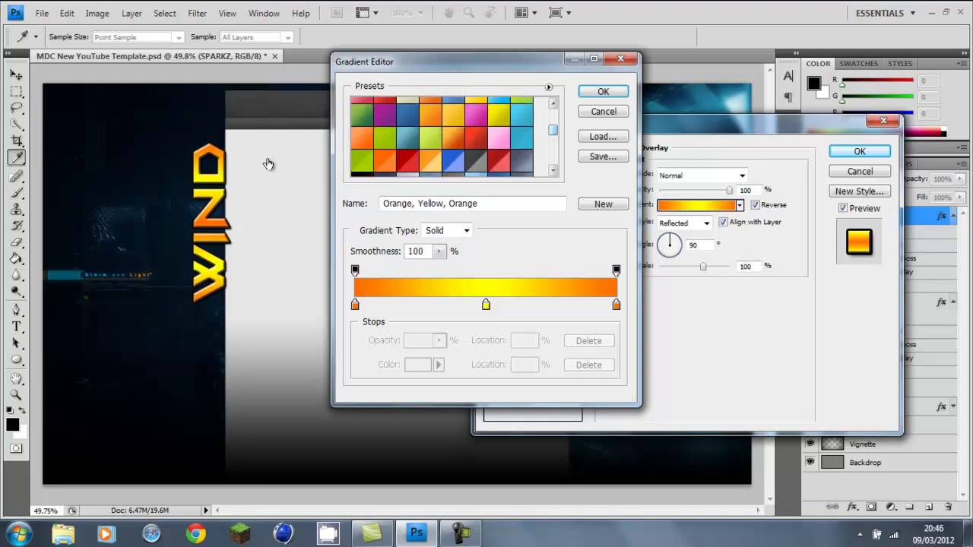
{"action": "left_click", "coordinate": [268, 164]}
{"action": "key", "text": "Return"}
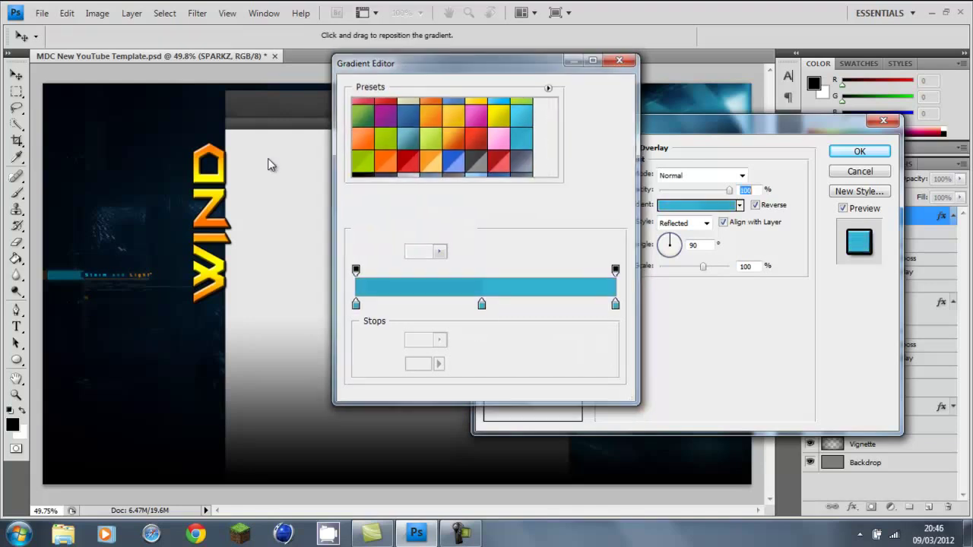
{"action": "key", "text": "Return"}
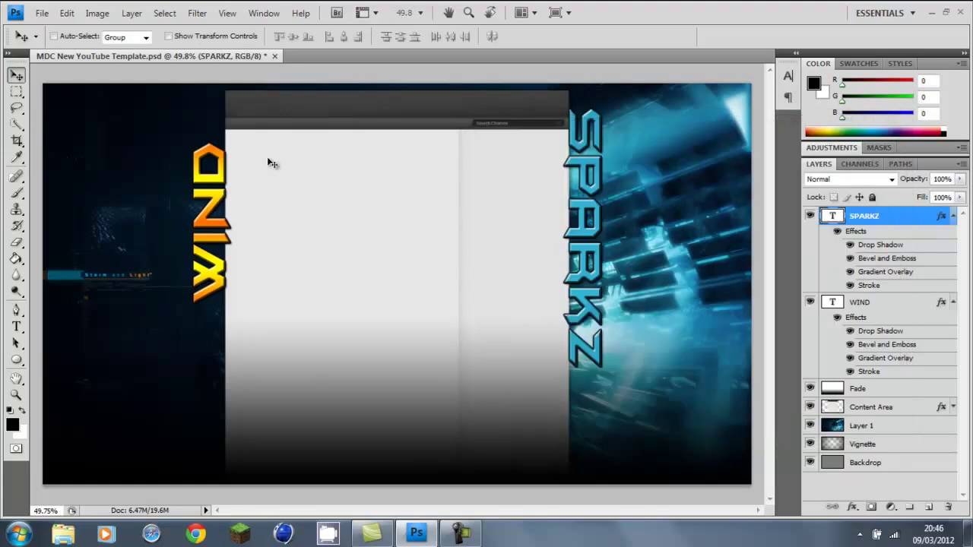
- Copy the layer style of the SPARKZ text layer
{"action": "key", "text": "alt+bracketleft"}
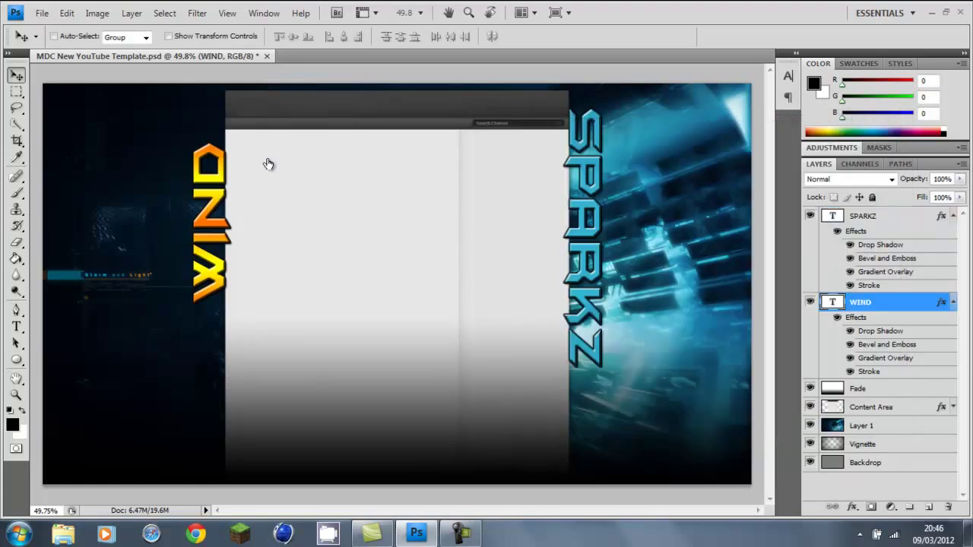
{"action": "key", "text": "alt+bracketright"}
{"action": "key", "text": "shift+F10"}
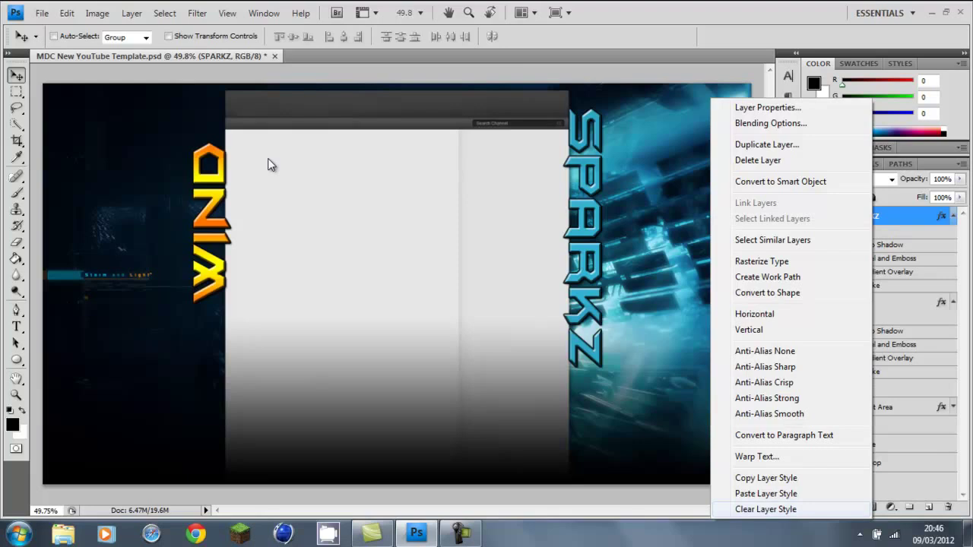
{"action": "key", "text": "Up"}
{"action": "key", "text": "Up"}
{"action": "key", "text": "Return"}
- Paste the copied blue layer style onto the WIND text layer
{"action": "key", "text": "alt+bracketleft"}
{"action": "key", "text": "shift+F10"}
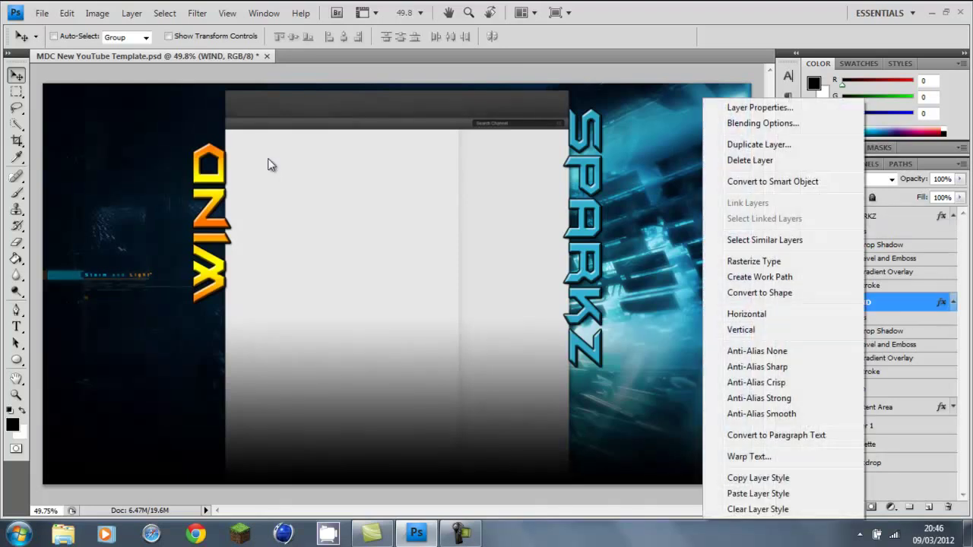
{"action": "key", "text": "Down"}
{"action": "key", "text": "Down"}
{"action": "key", "text": "Return"}
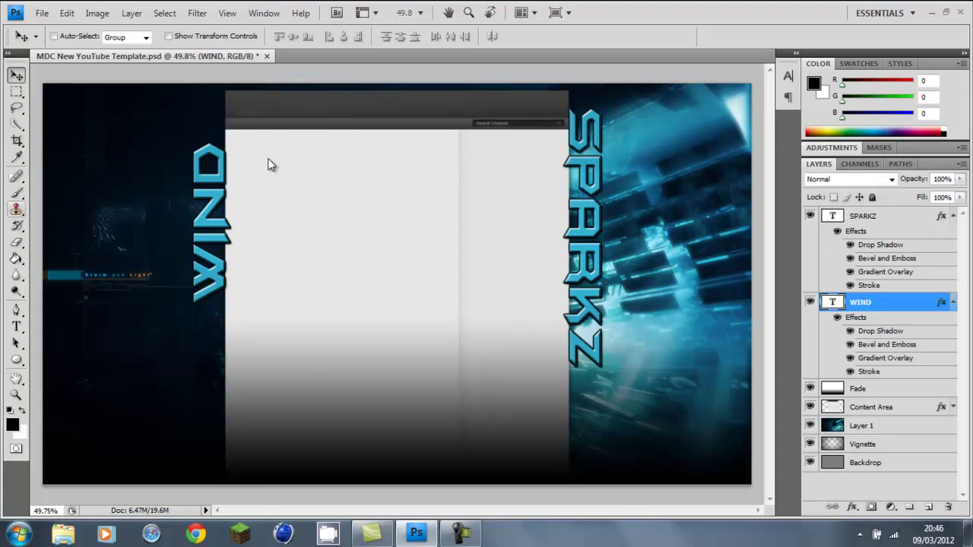
{"action": "key", "text": "alt"}
{"action": "key", "text": "F9"}
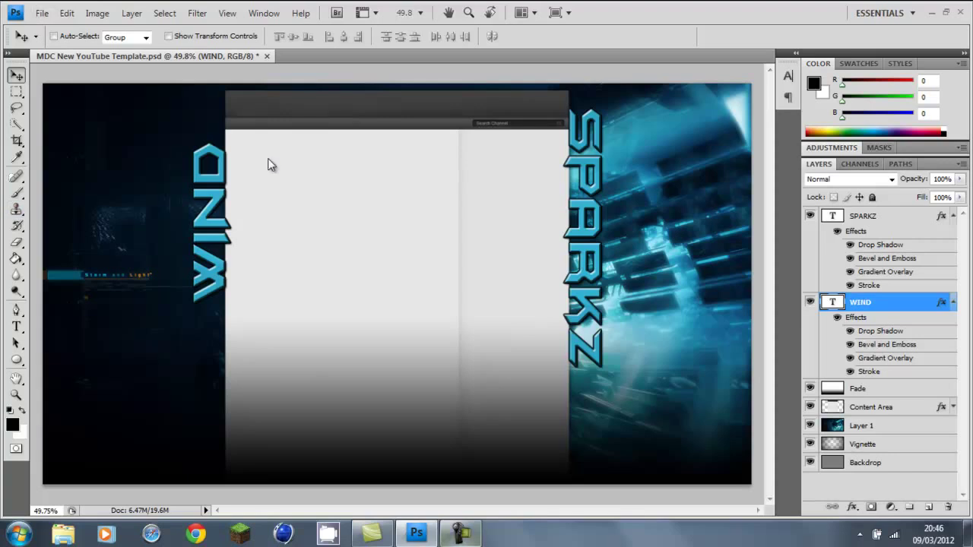